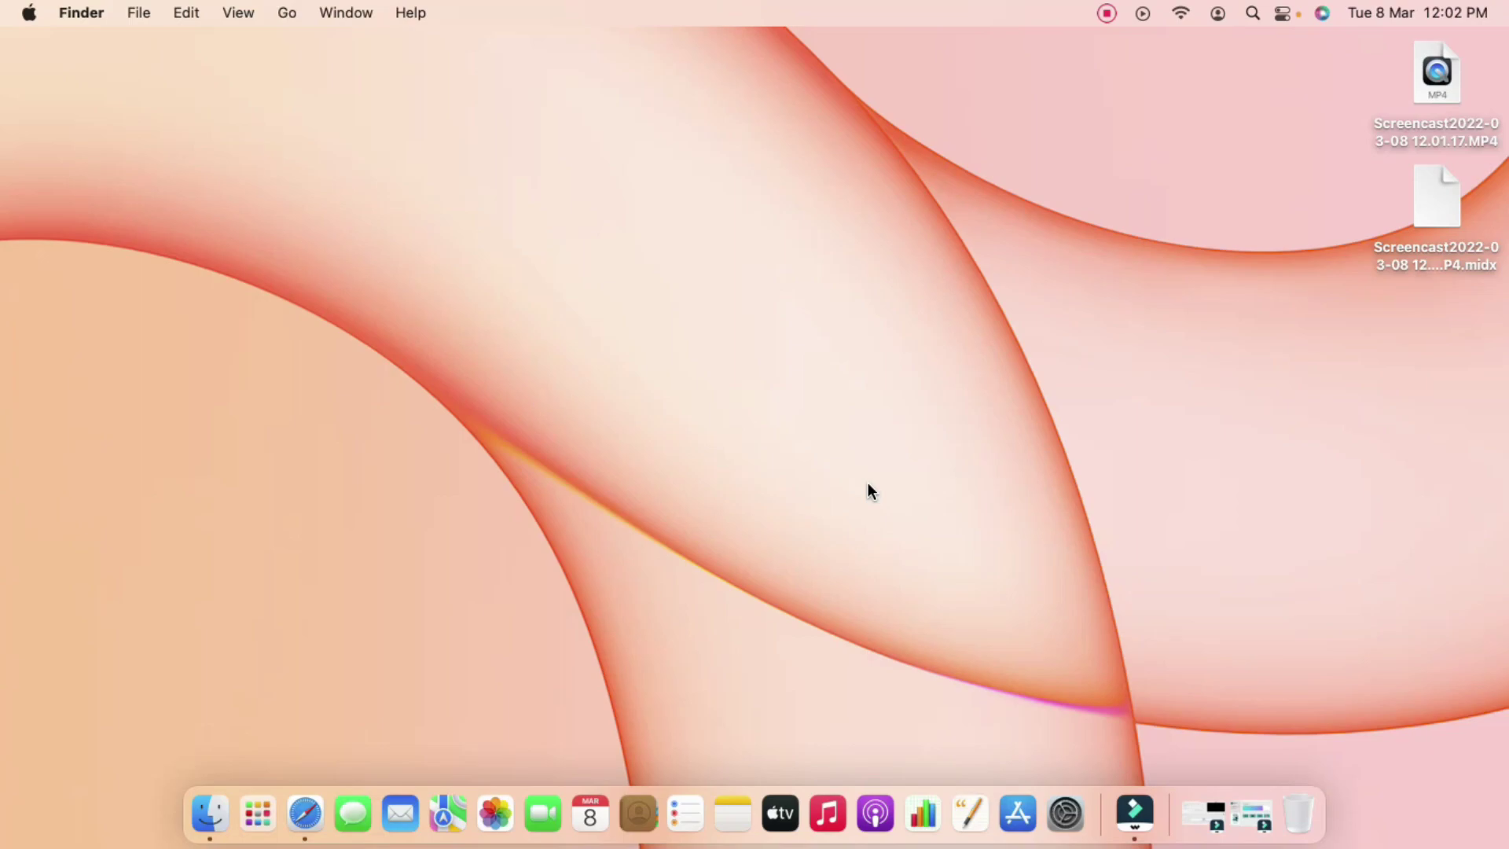
pyautogui.rightClick(574, 216)
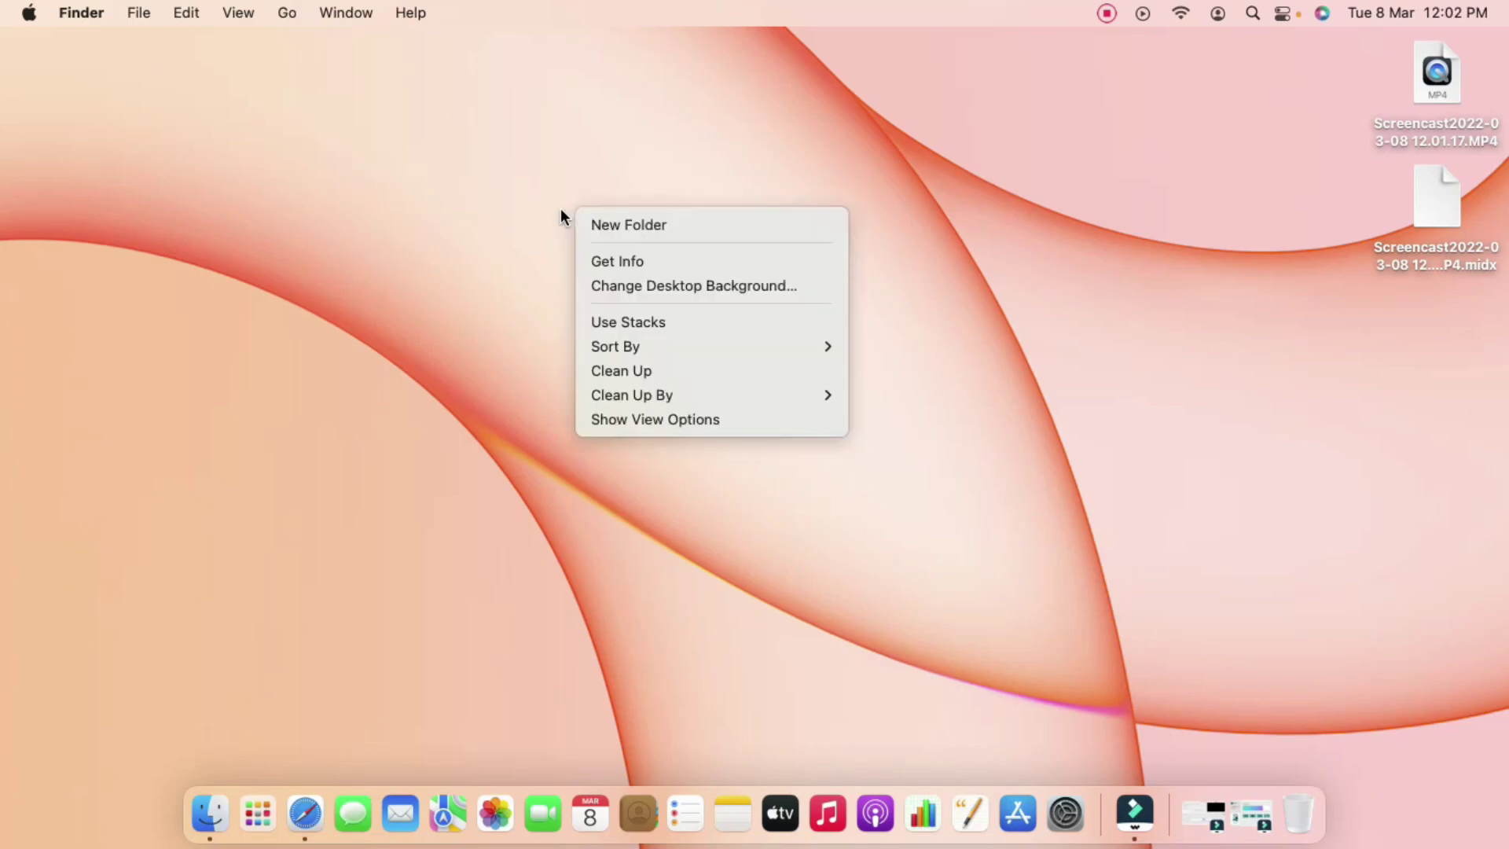
pyautogui.click(497, 192)
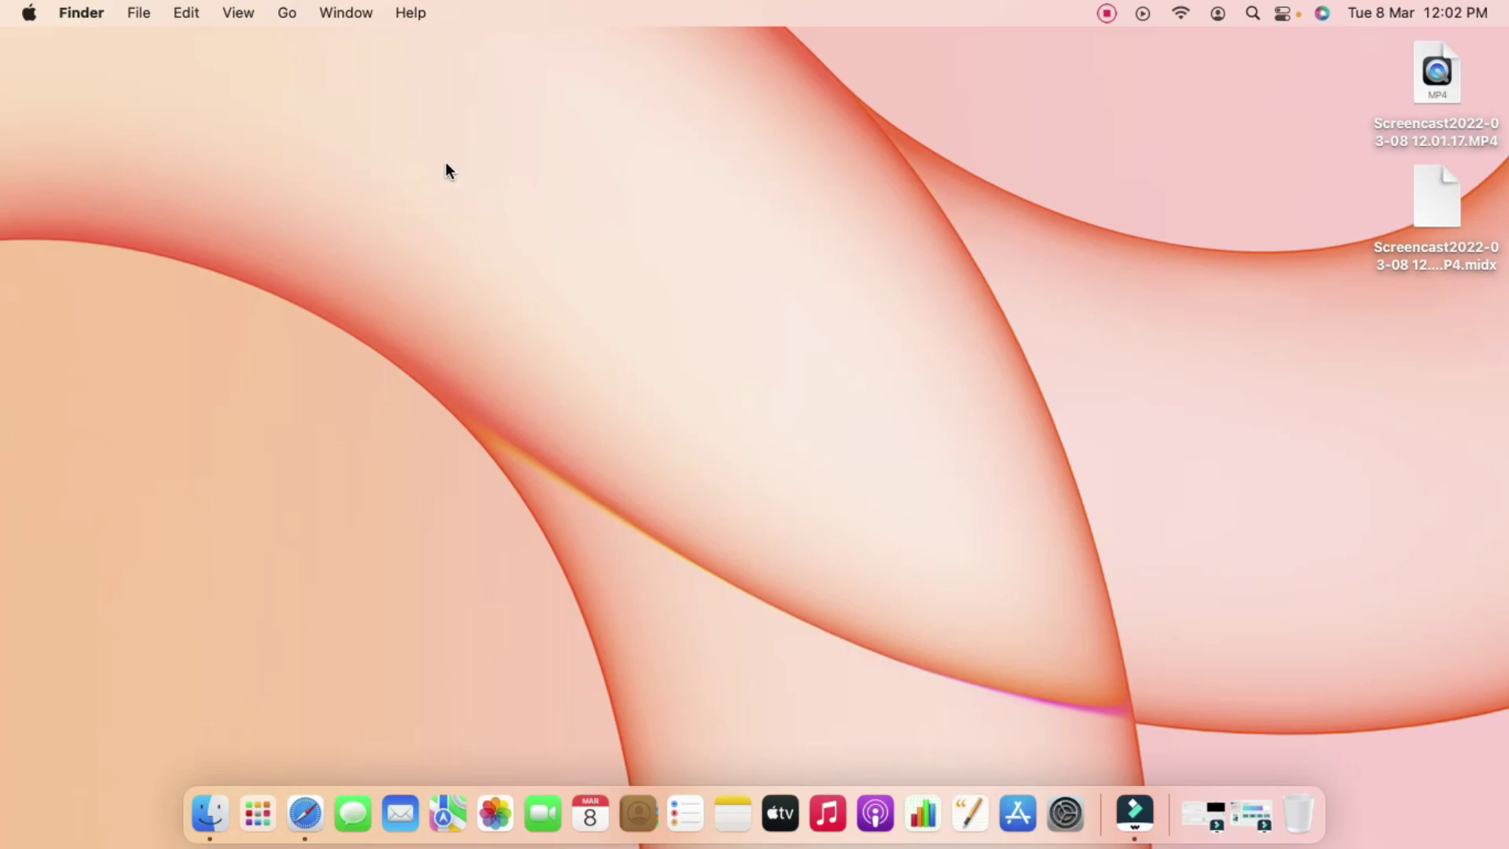
pyautogui.rightClick(796, 185)
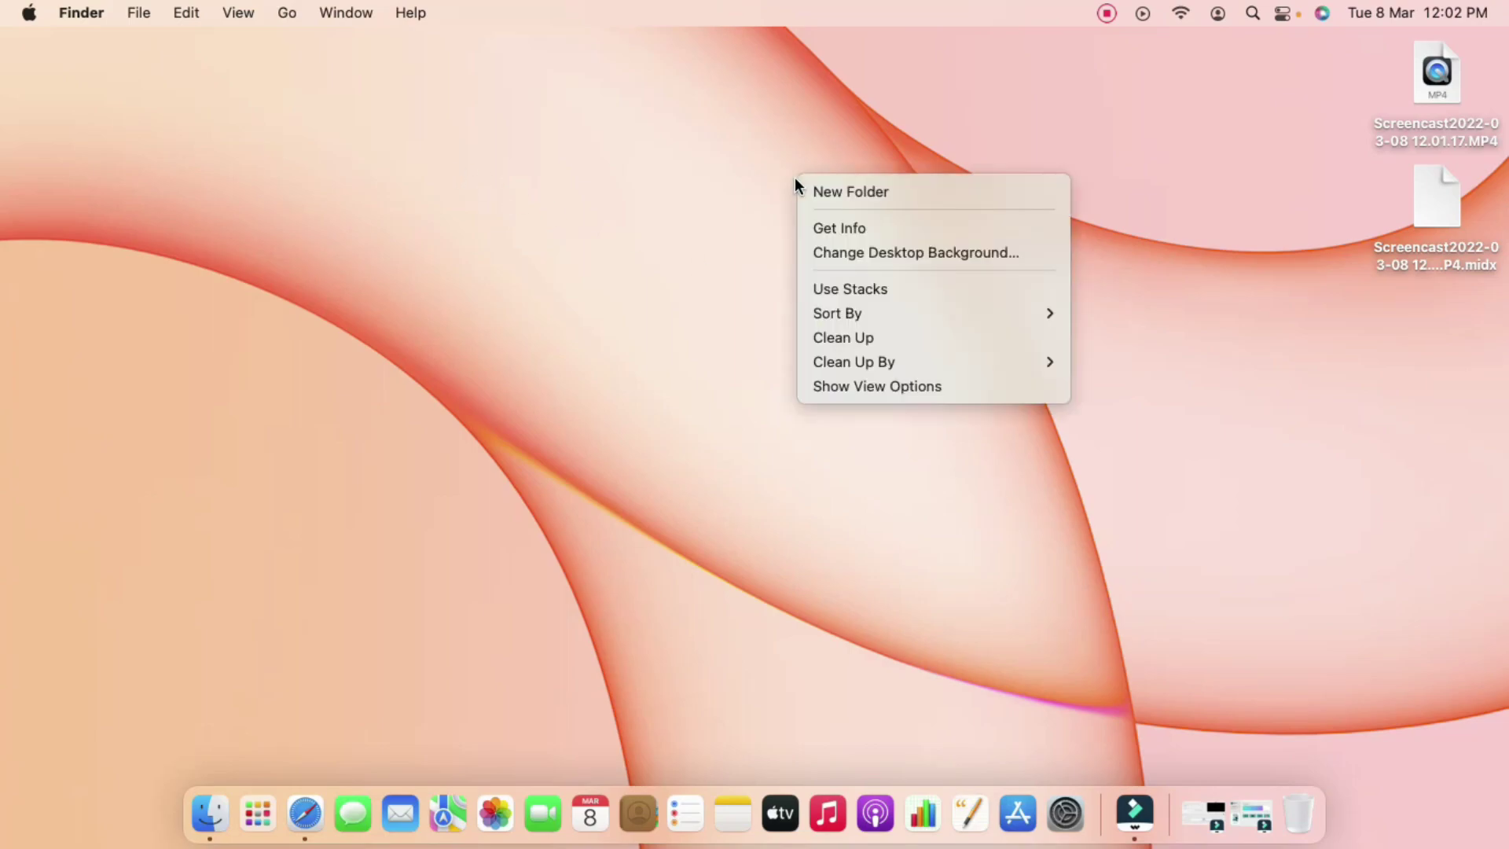
pyautogui.click(729, 185)
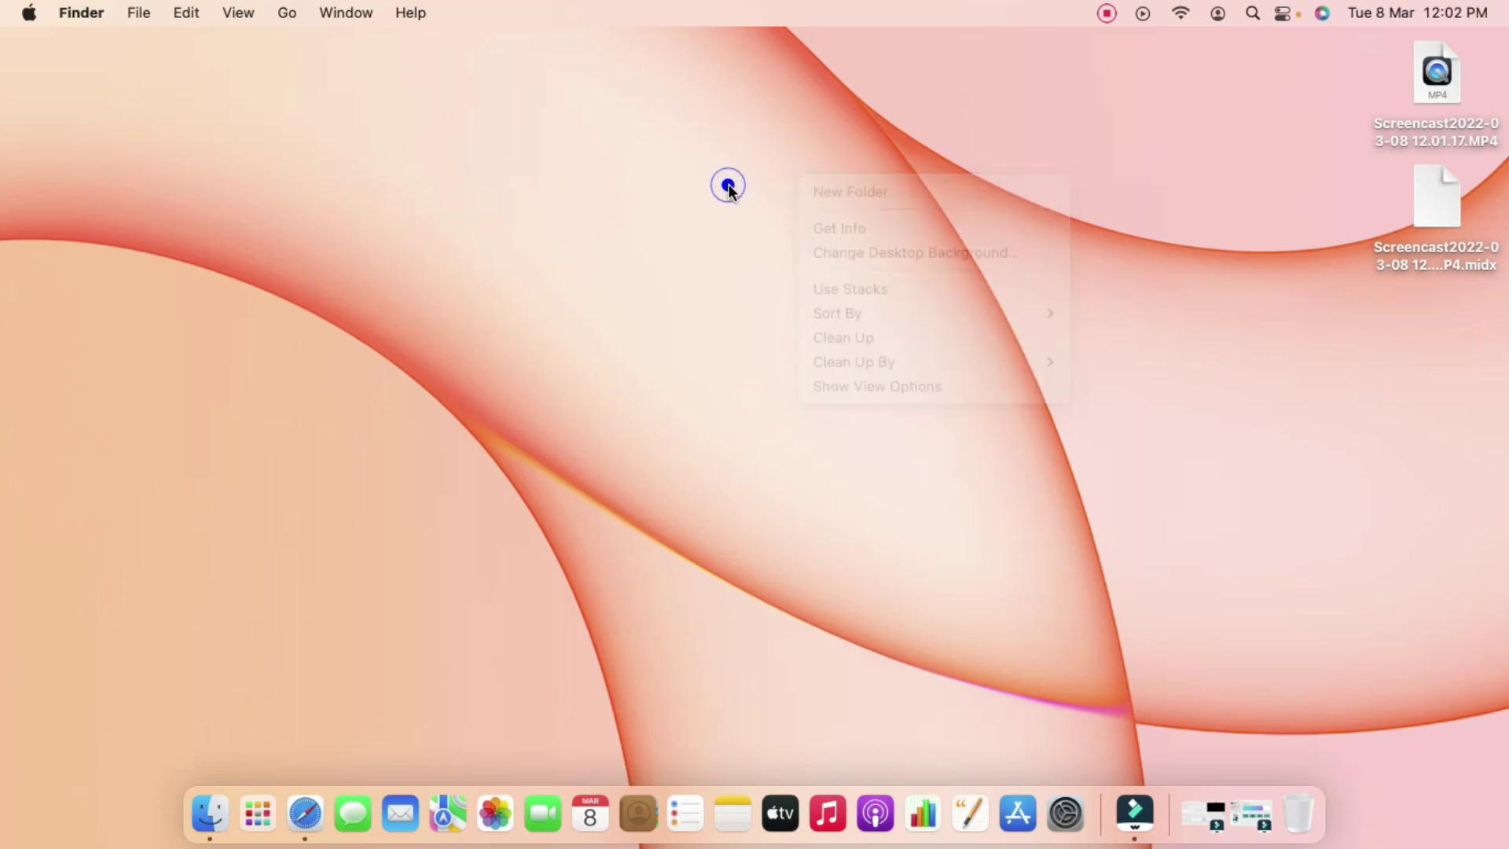
# - Examine the Mission Control shortcuts in System Preferences, and close the preferences window
pyautogui.click(29, 11)
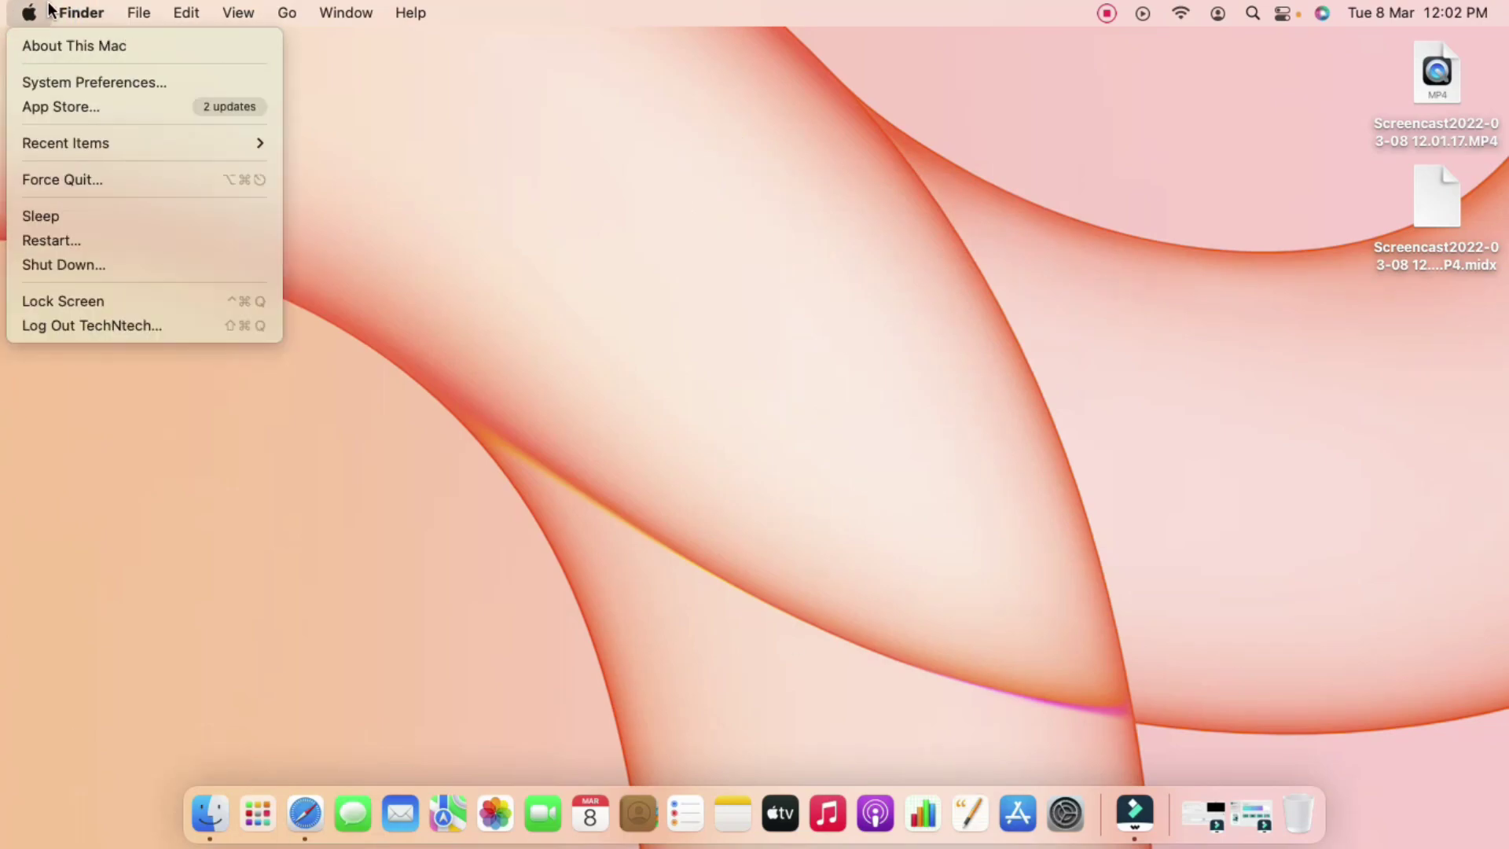
pyautogui.click(32, 83)
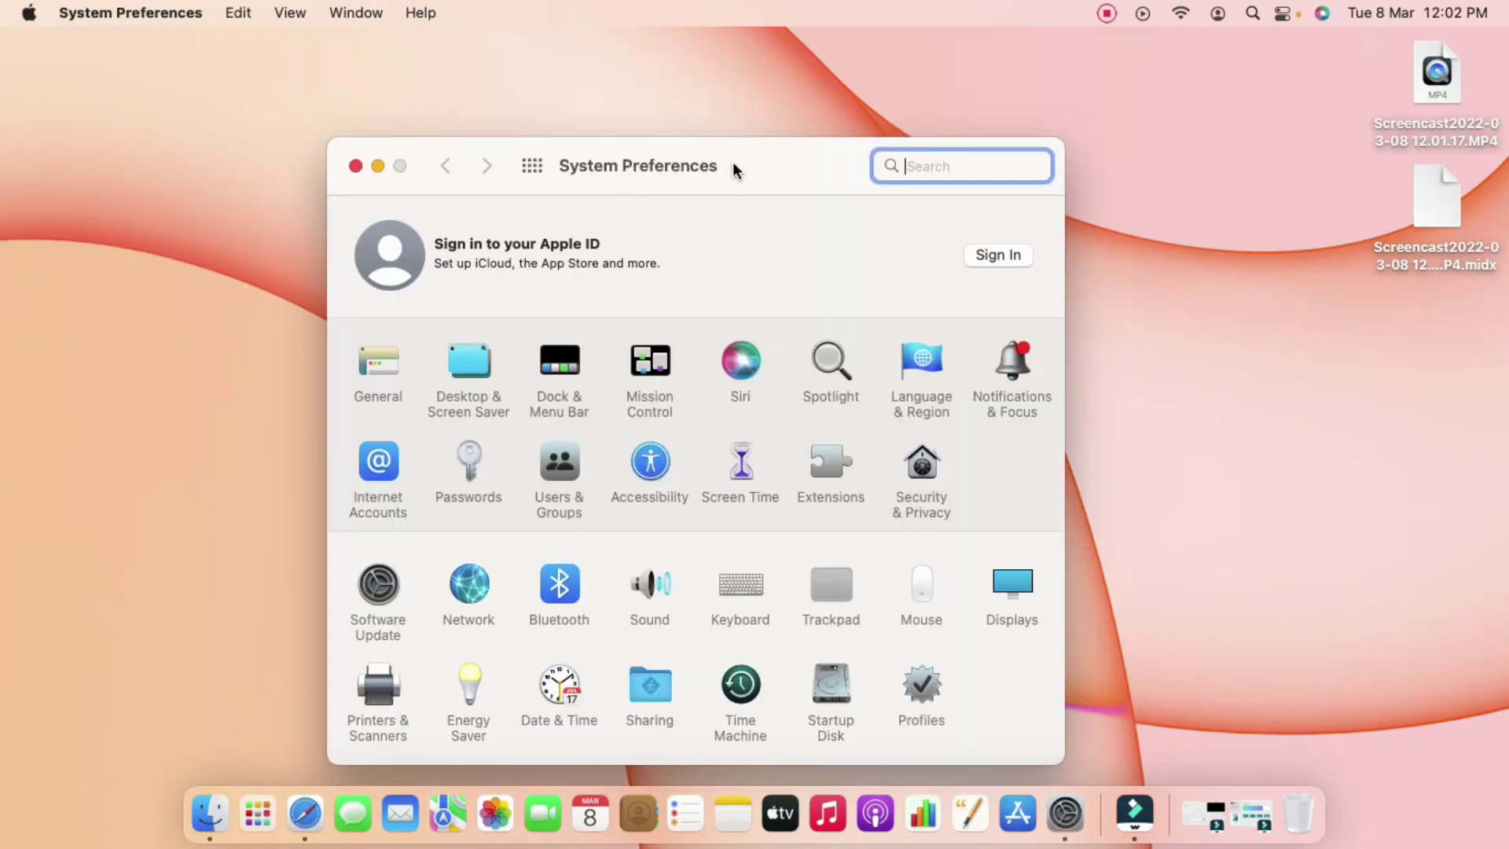
pyautogui.moveTo(733, 169); pyautogui.dragTo(734, 128)
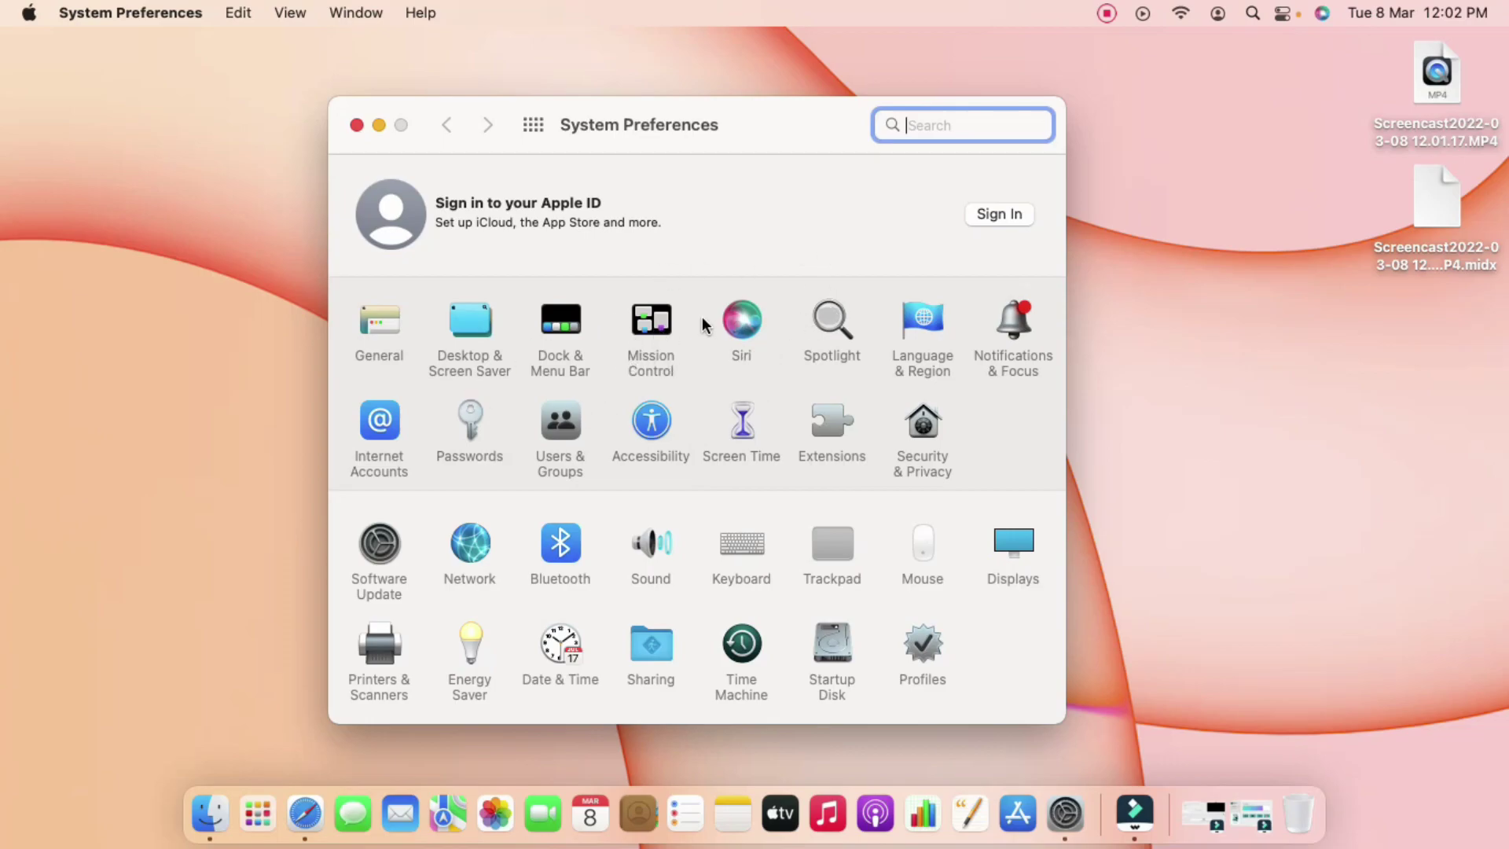
pyautogui.click(648, 331)
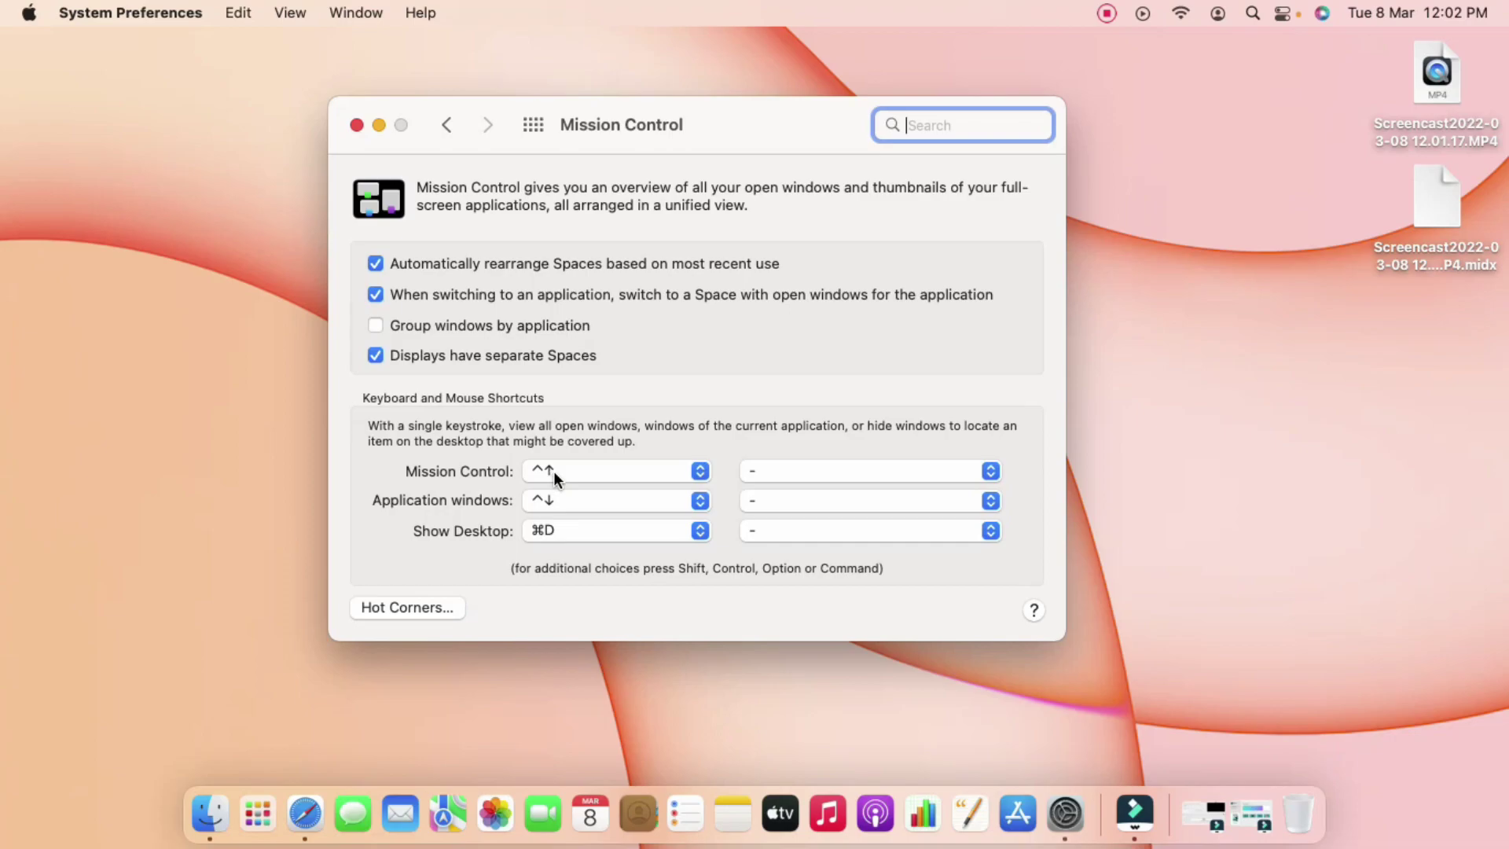
pyautogui.click(356, 125)
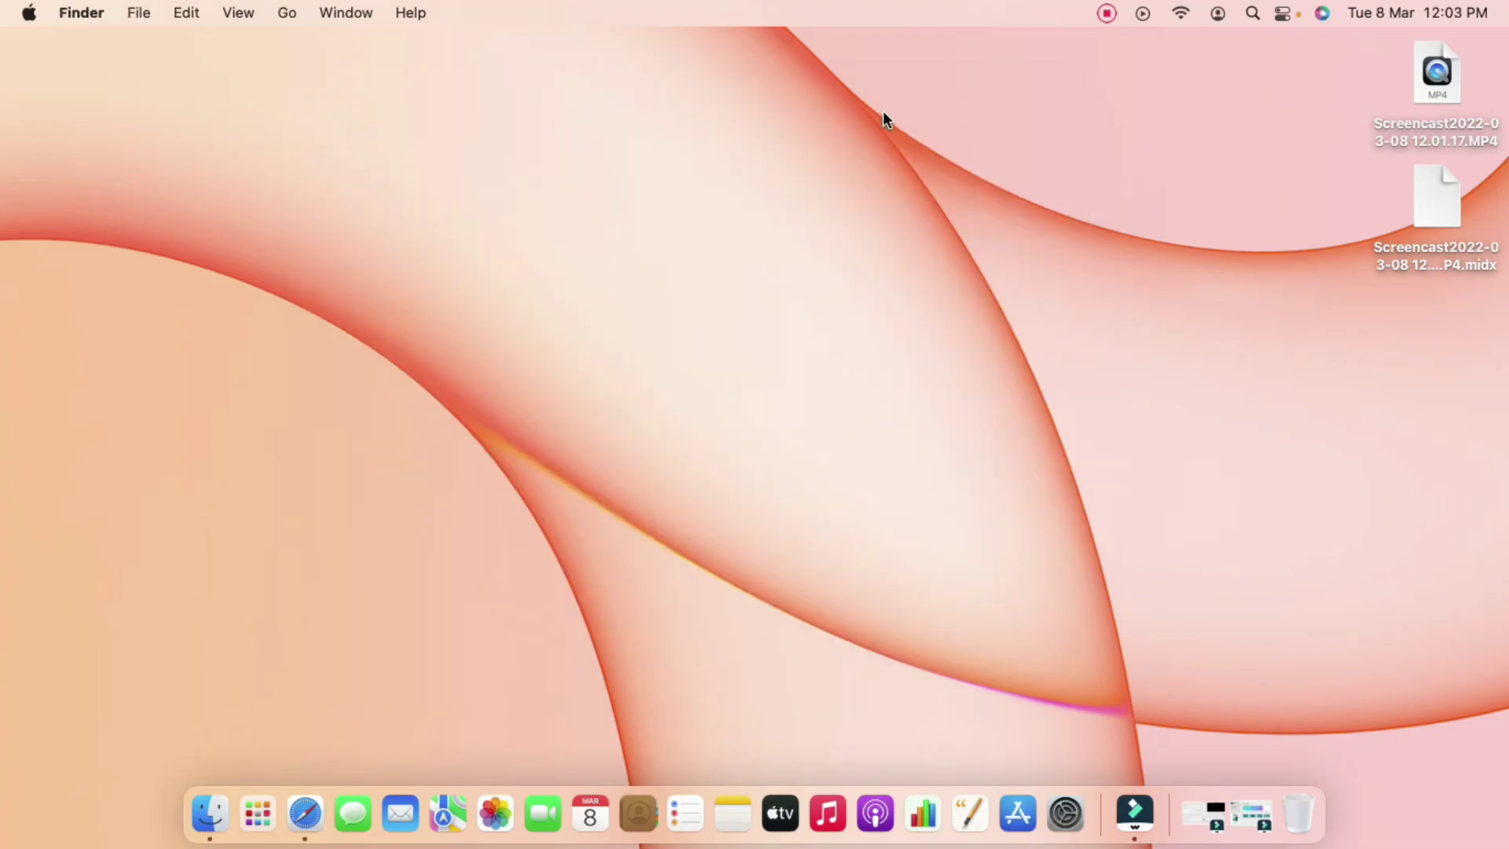
# - Remove Desktop 4, Desktop 3 and Desktop 2 in Mission Control, and return to the remaining desktop
pyautogui.hotkey('ctrl', 'Up')
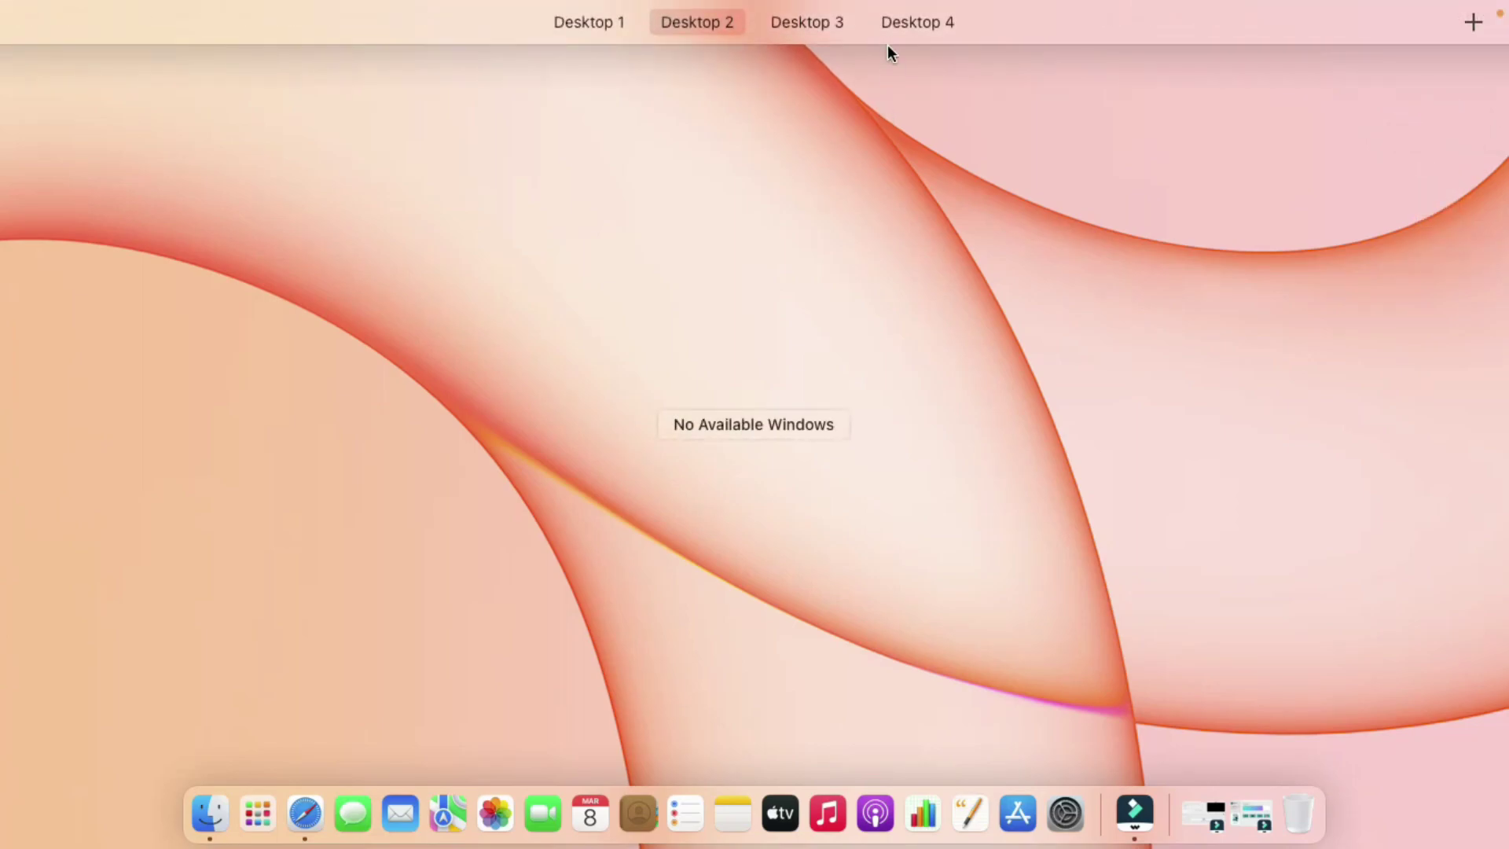
pyautogui.moveTo(888, 44)
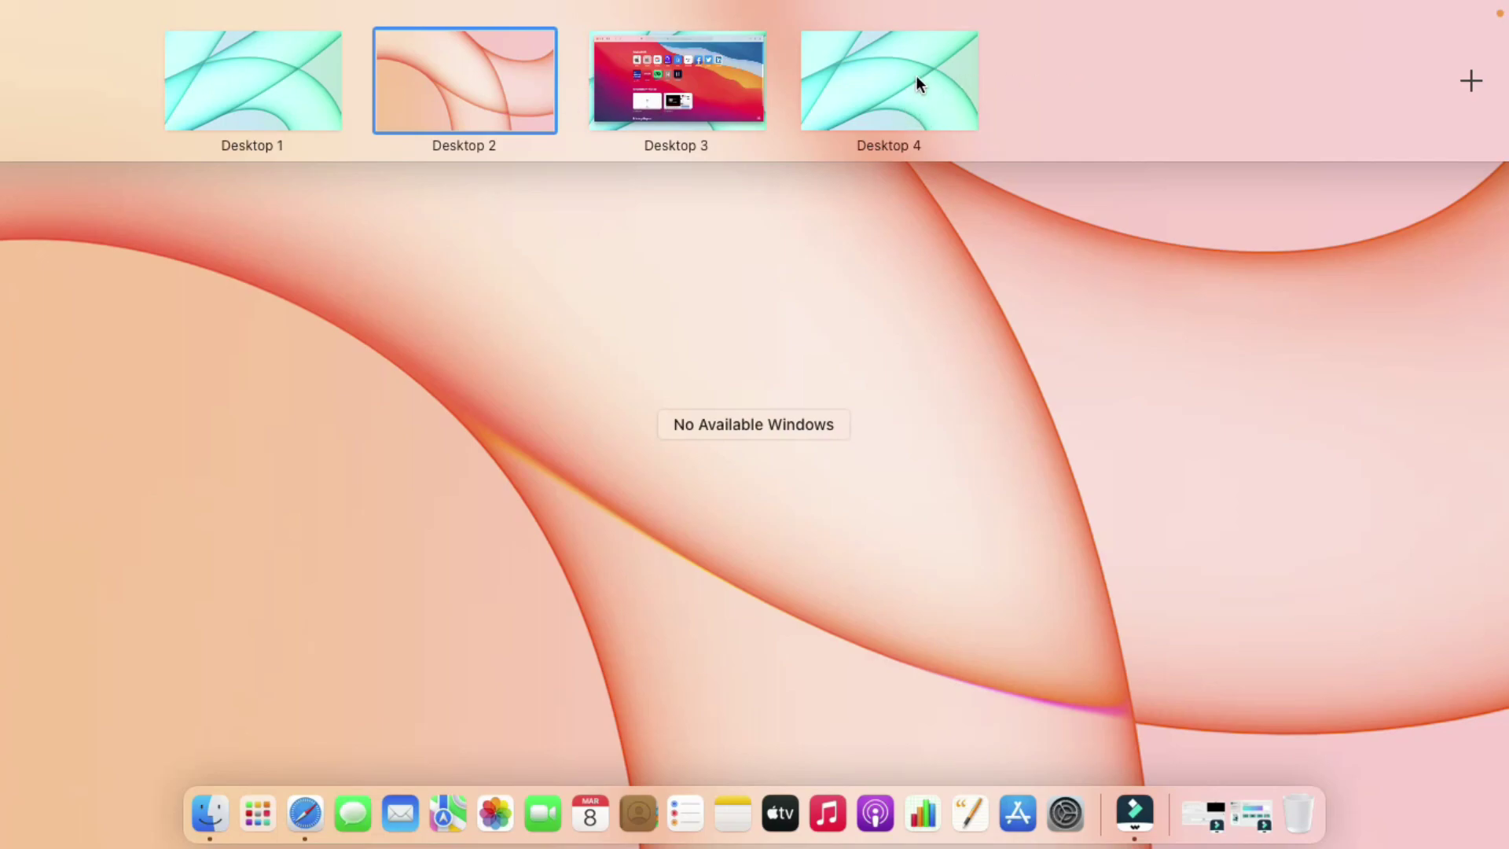
pyautogui.moveTo(916, 75)
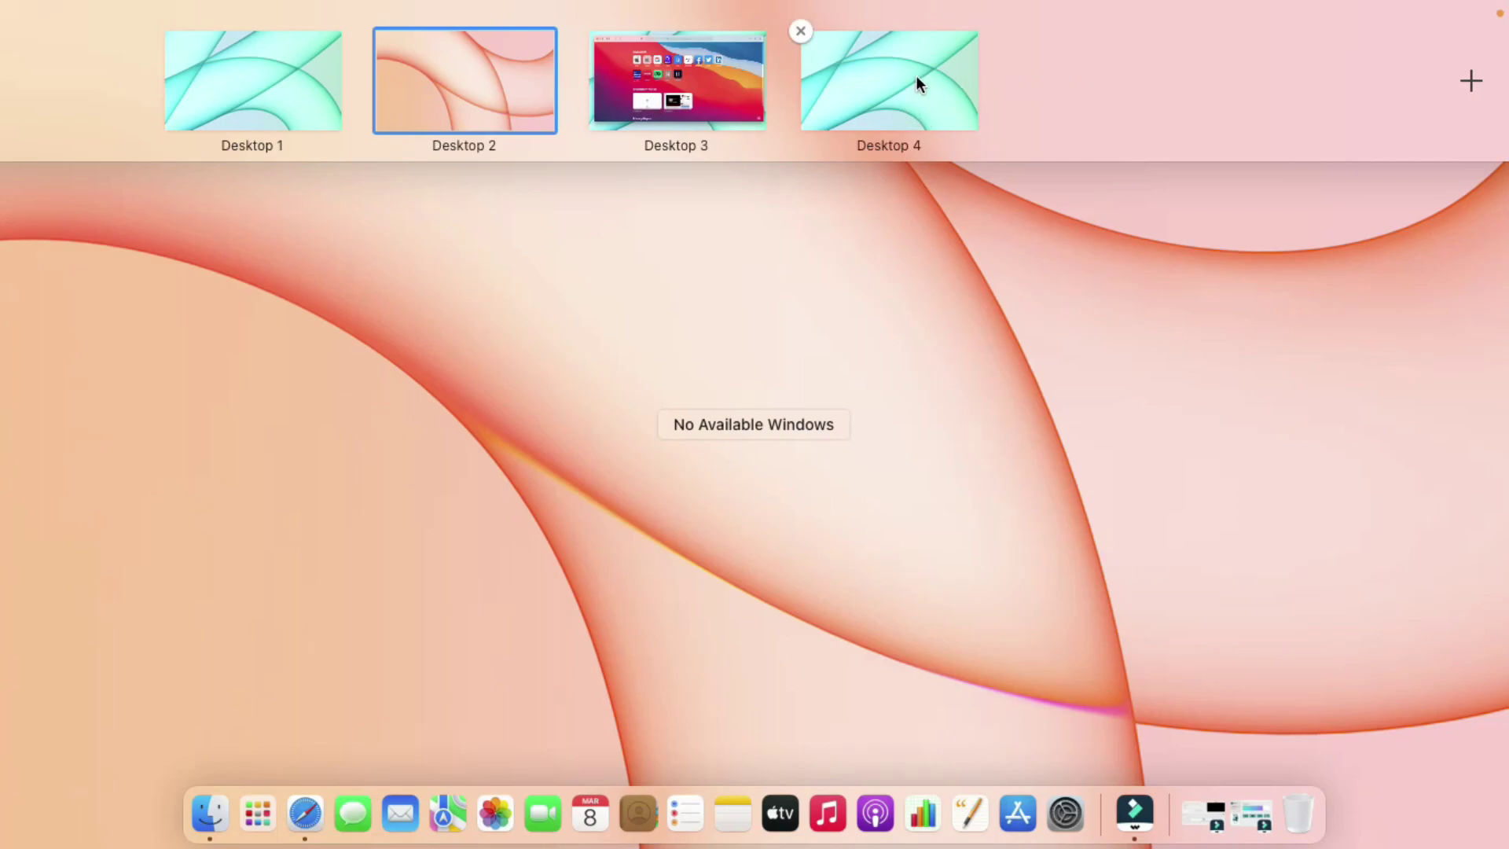
pyautogui.click(802, 33)
pyautogui.click(879, 32)
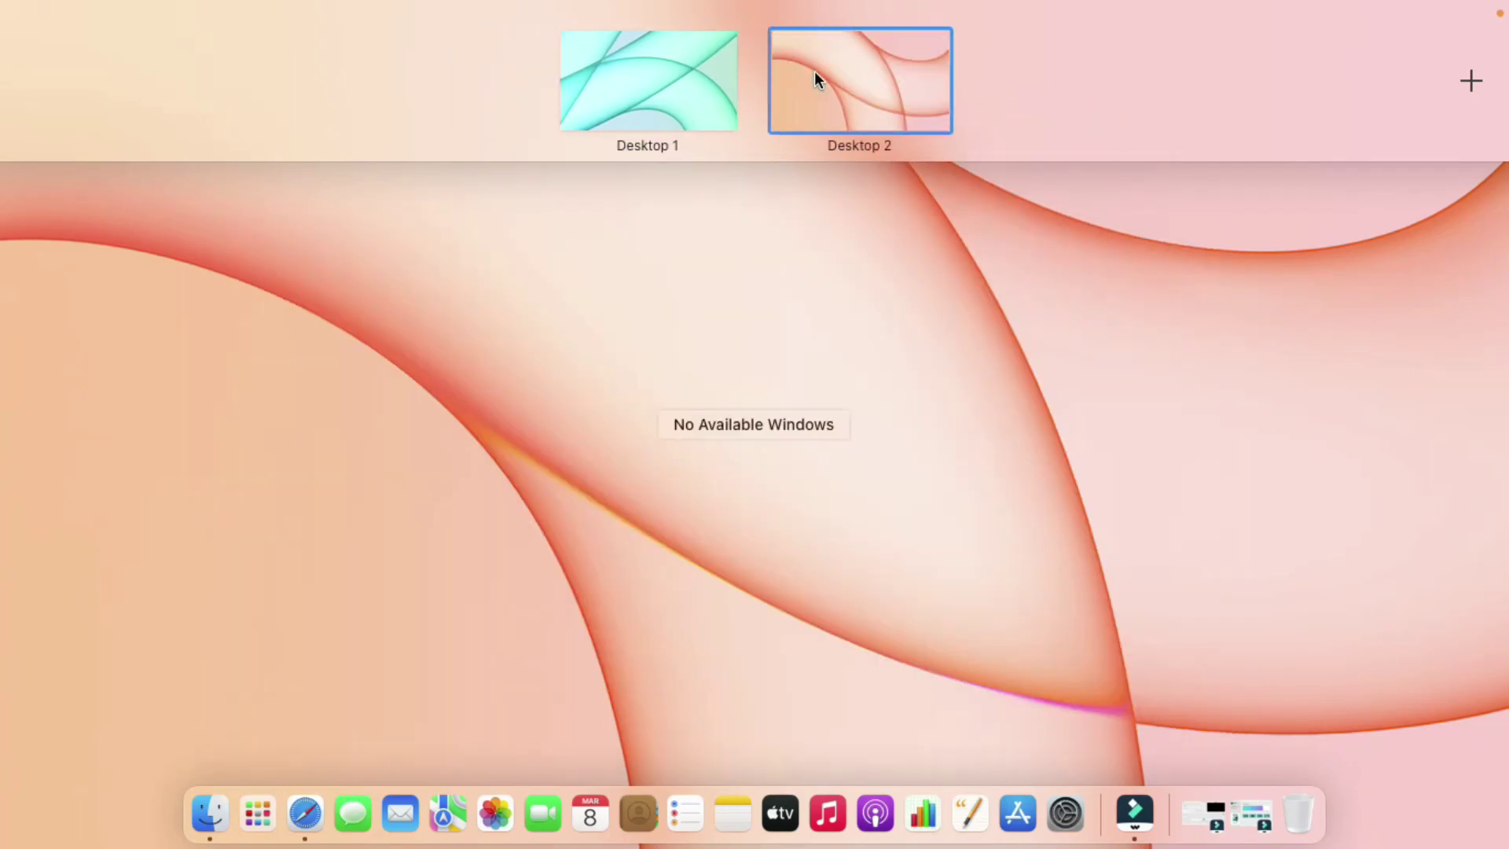
pyautogui.click(772, 32)
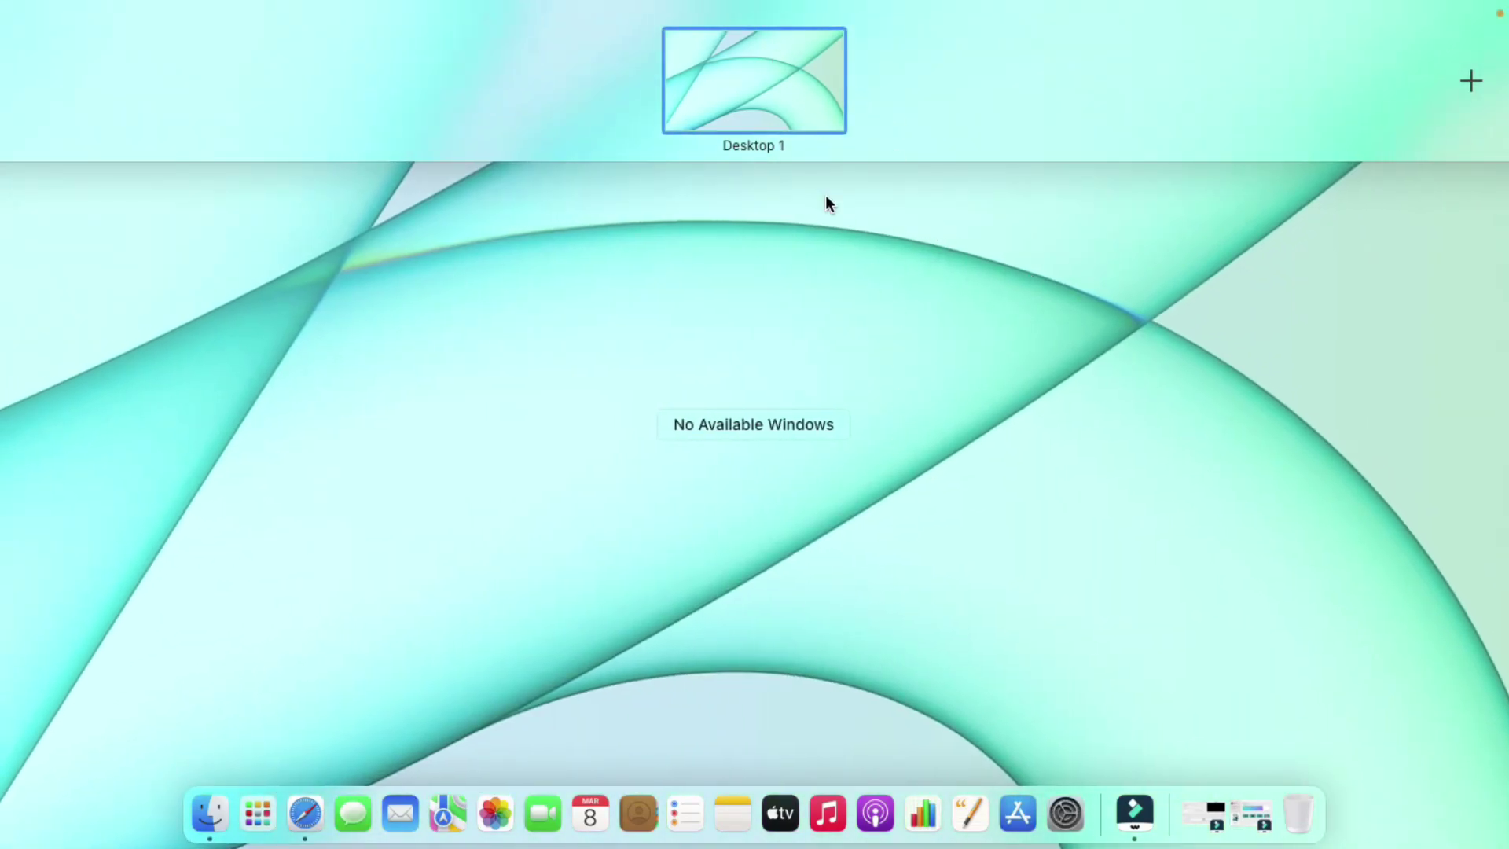
pyautogui.click(811, 376)
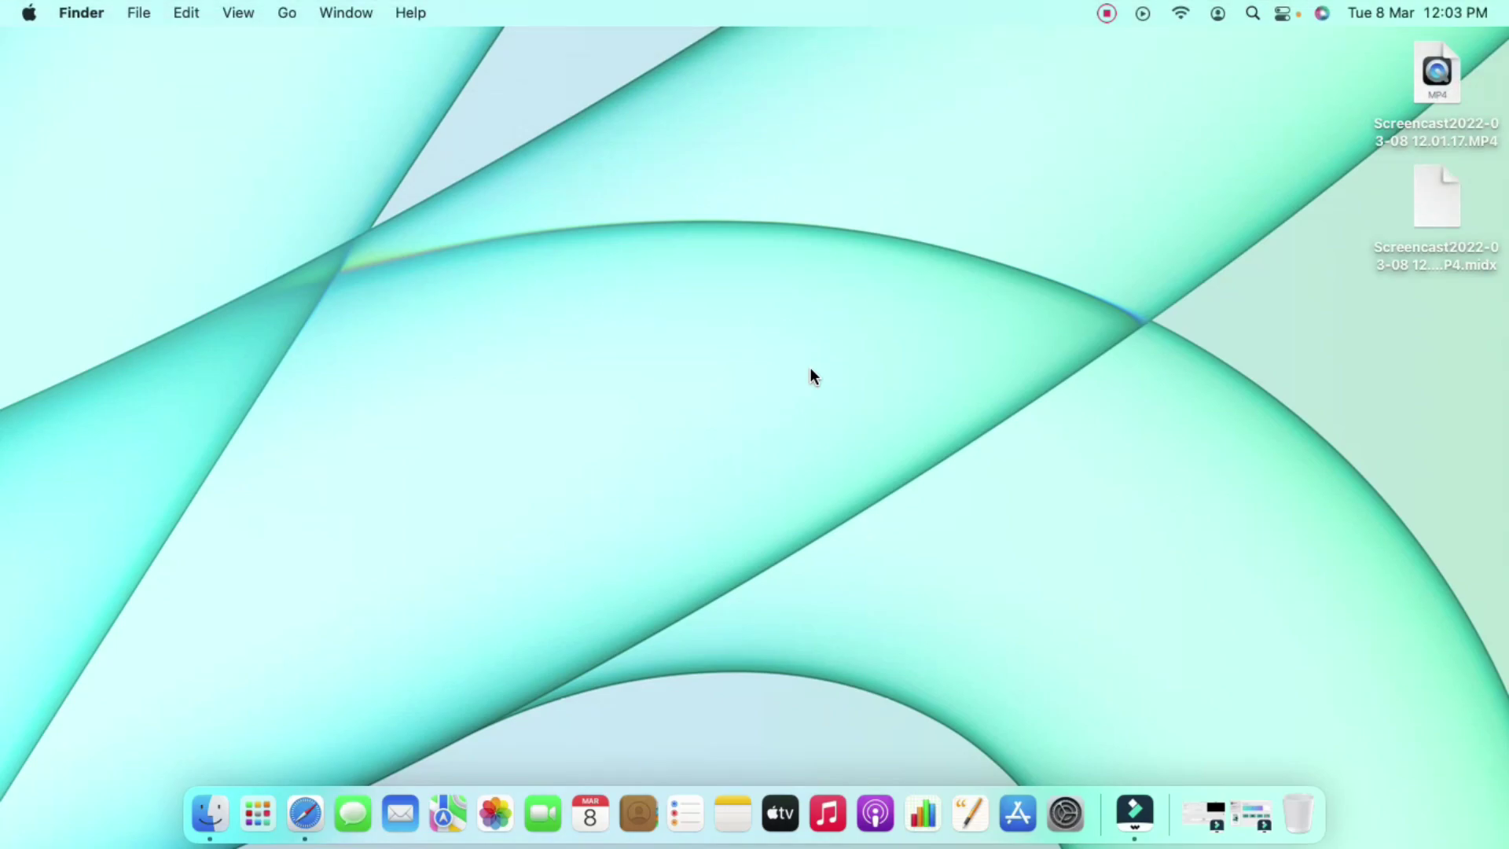
# - Add a second desktop in Mission Control
pyautogui.hotkey('ctrl', 'Up')
pyautogui.moveTo(700, 5)
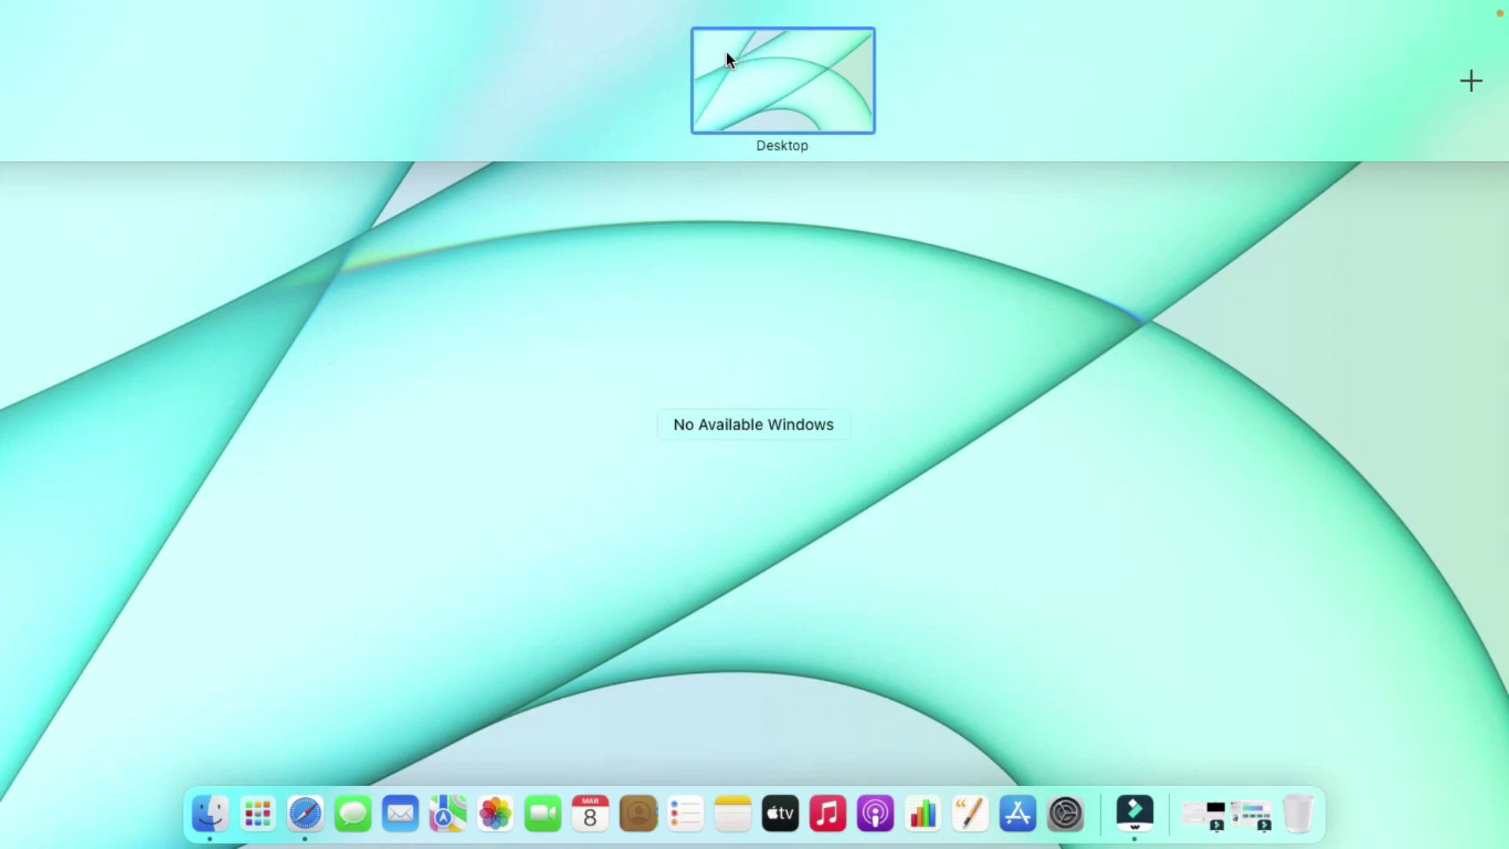
pyautogui.moveTo(1472, 79)
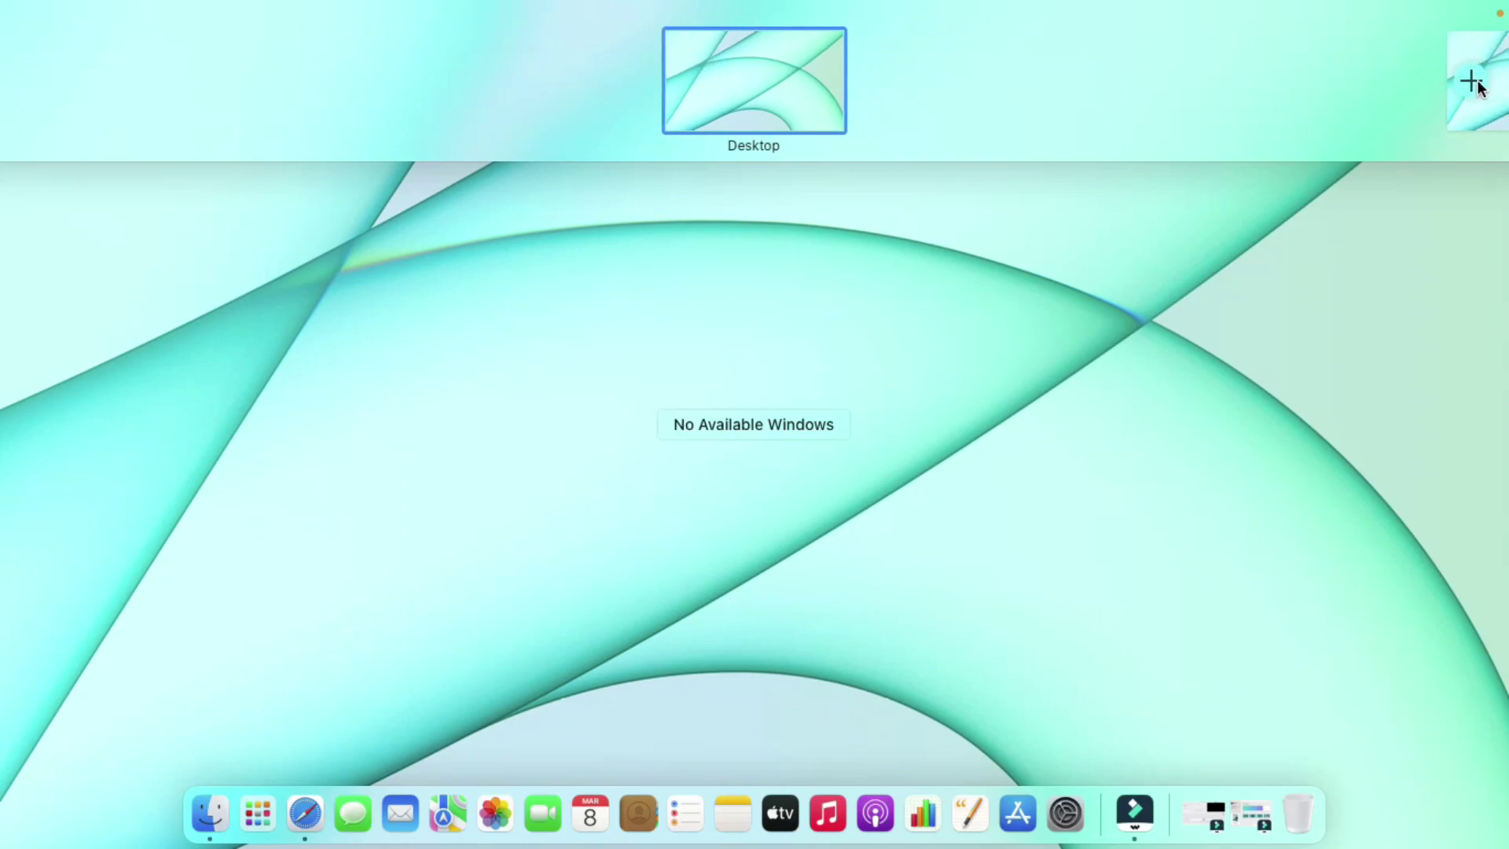
pyautogui.click(1471, 81)
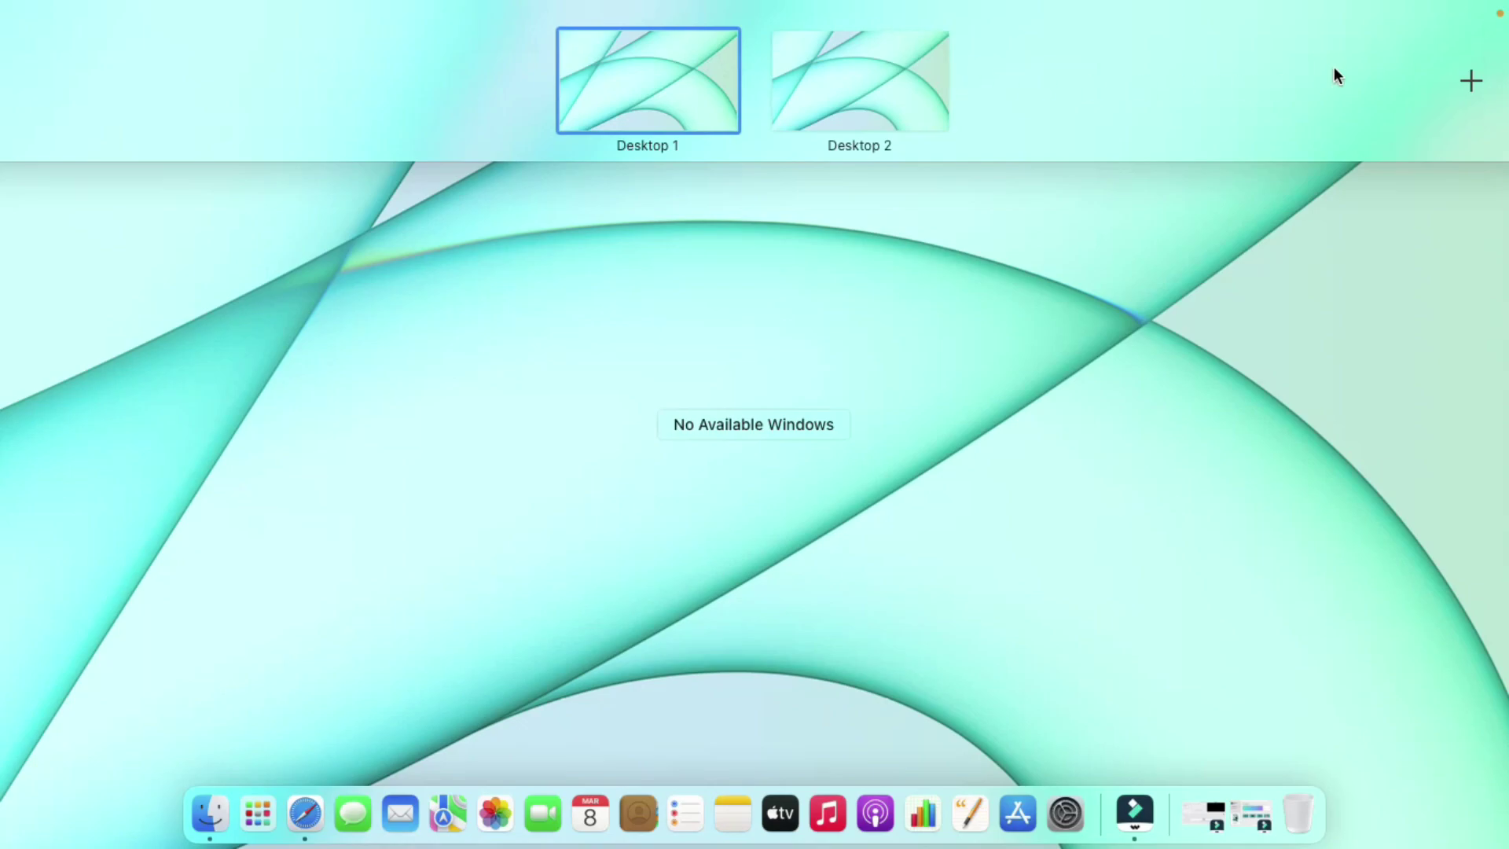
# - Add four more desktops in Mission Control, up to Desktop 6
pyautogui.click(1472, 78)
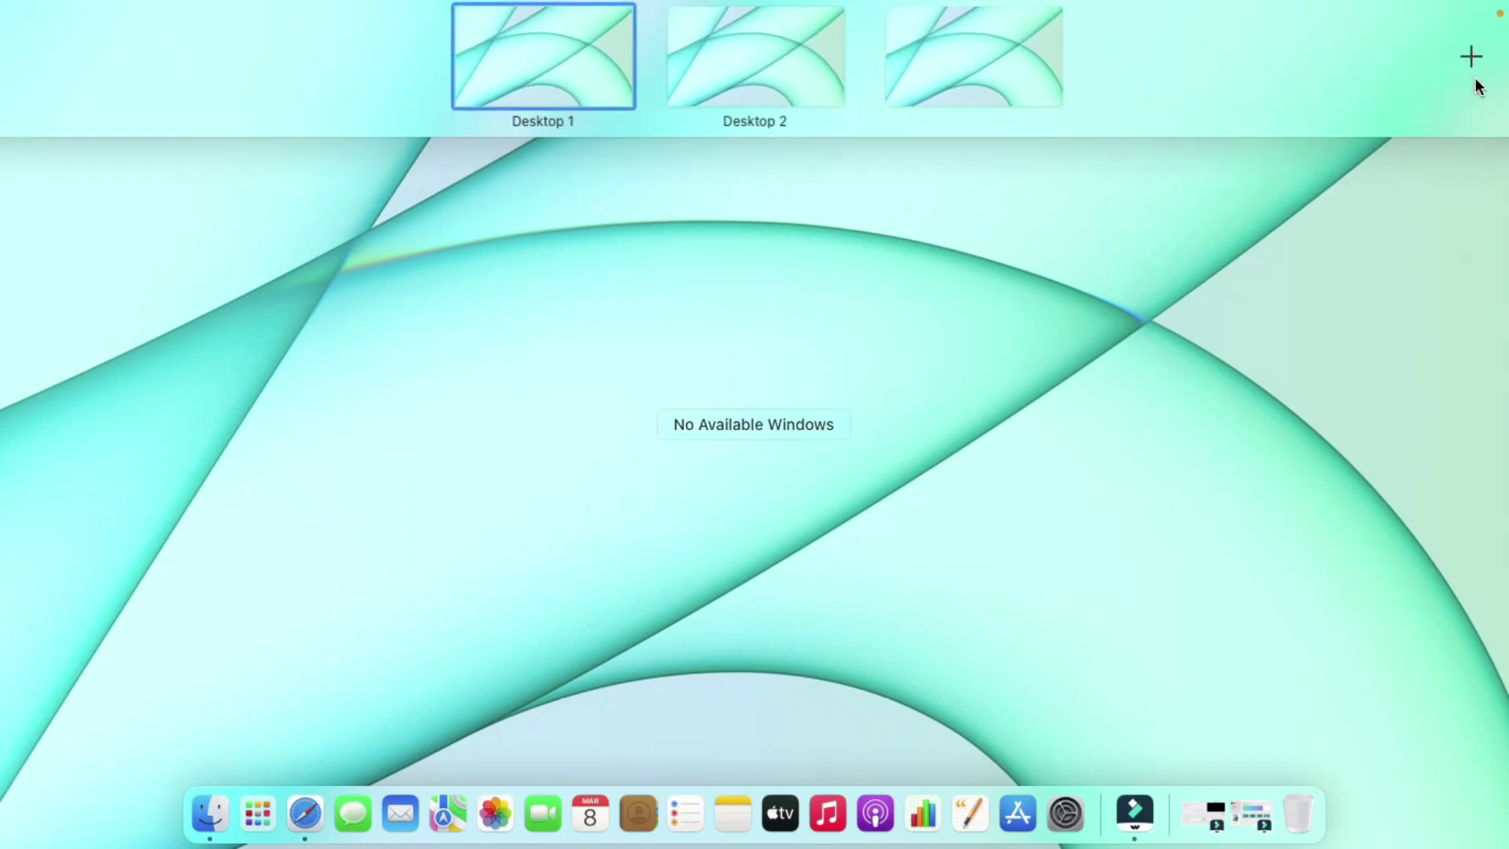
pyautogui.press('Escape')
pyautogui.hotkey('ctrl', 'Up')
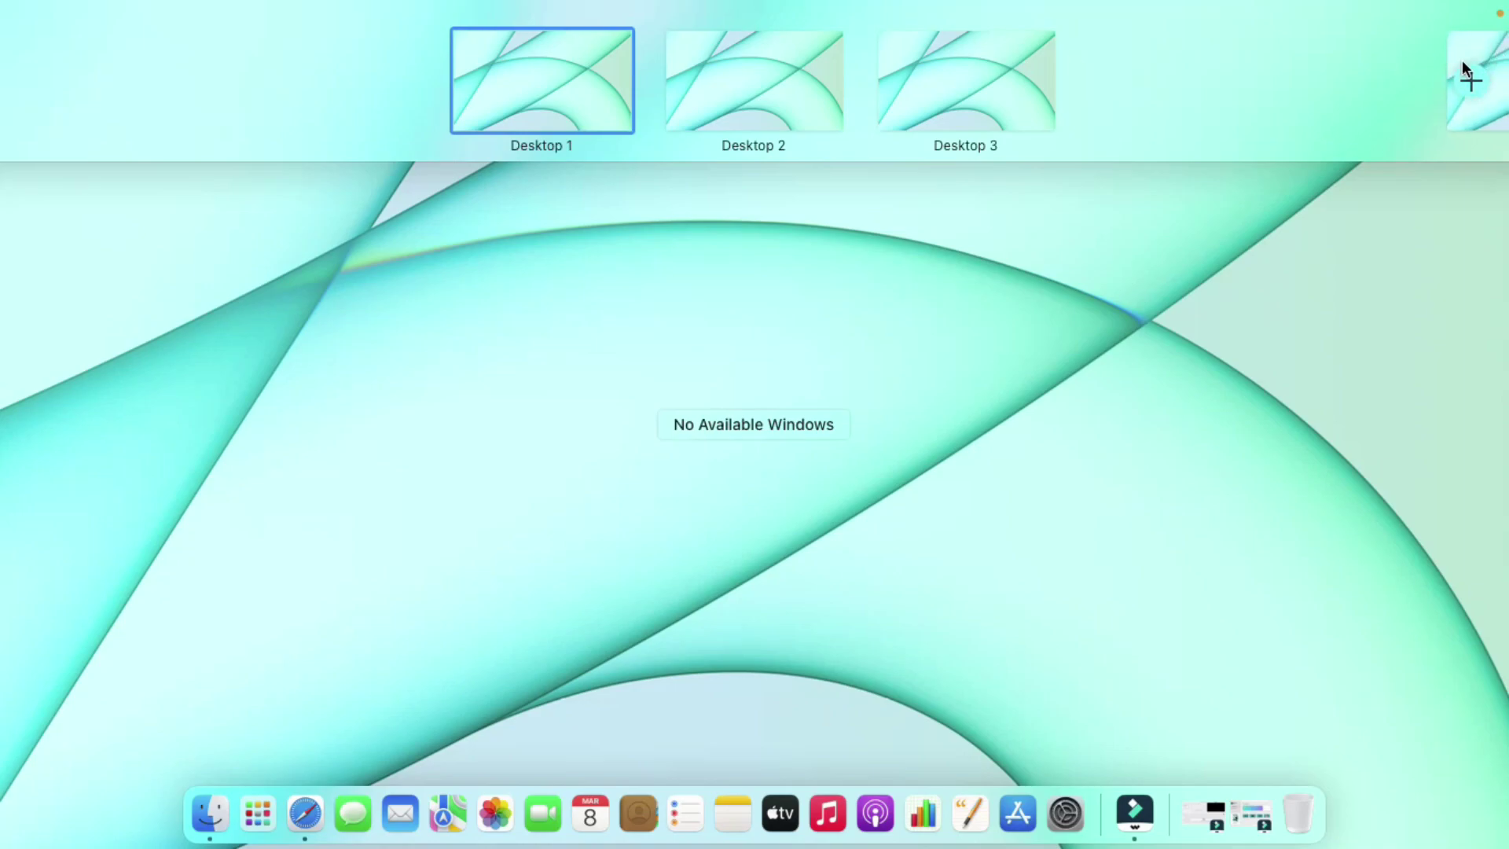
pyautogui.click(1470, 80)
pyautogui.click(1470, 80)
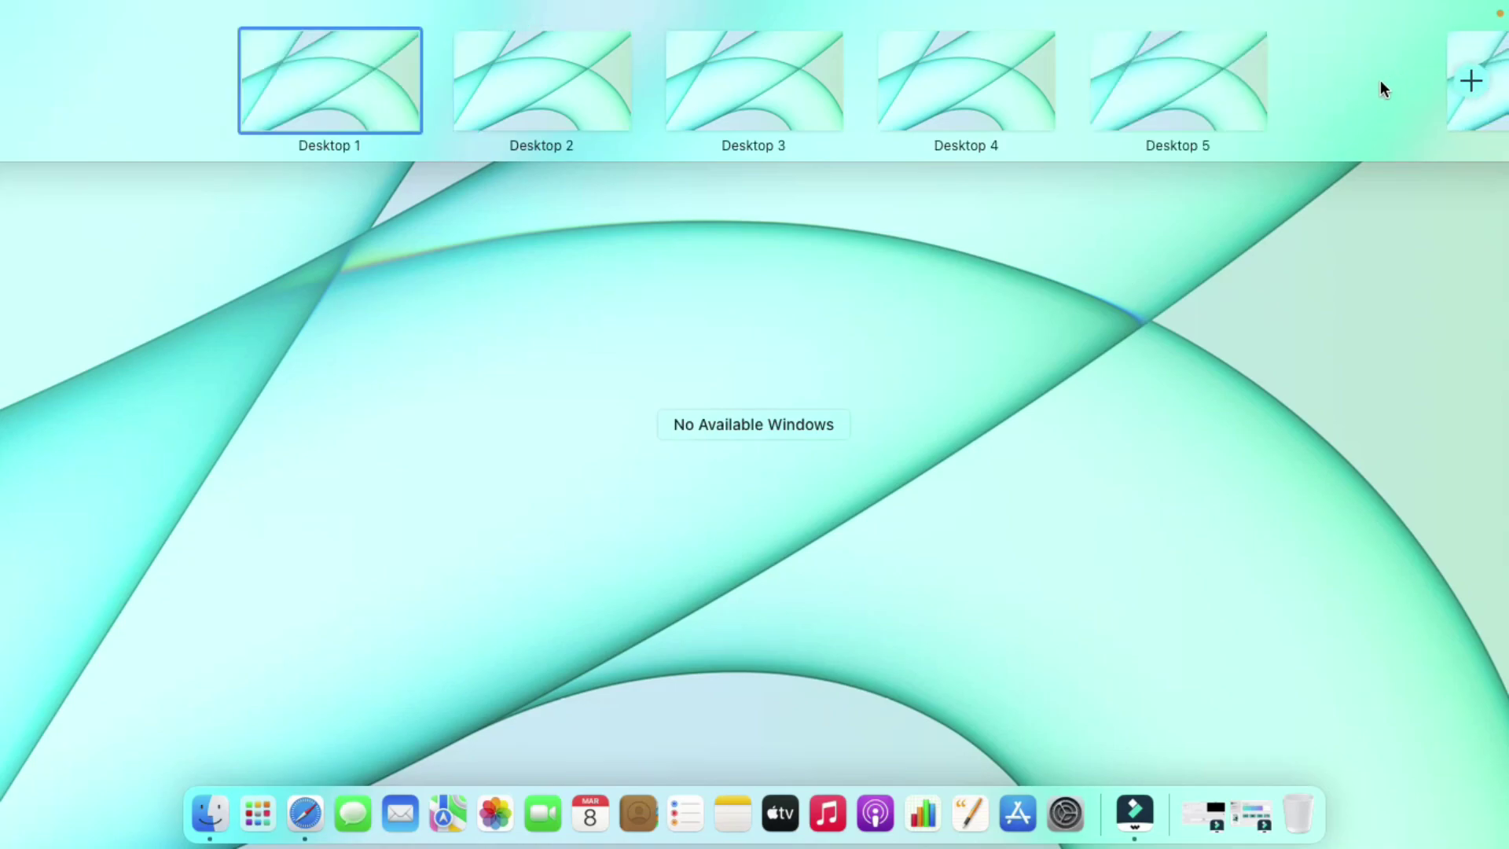
pyautogui.click(1470, 80)
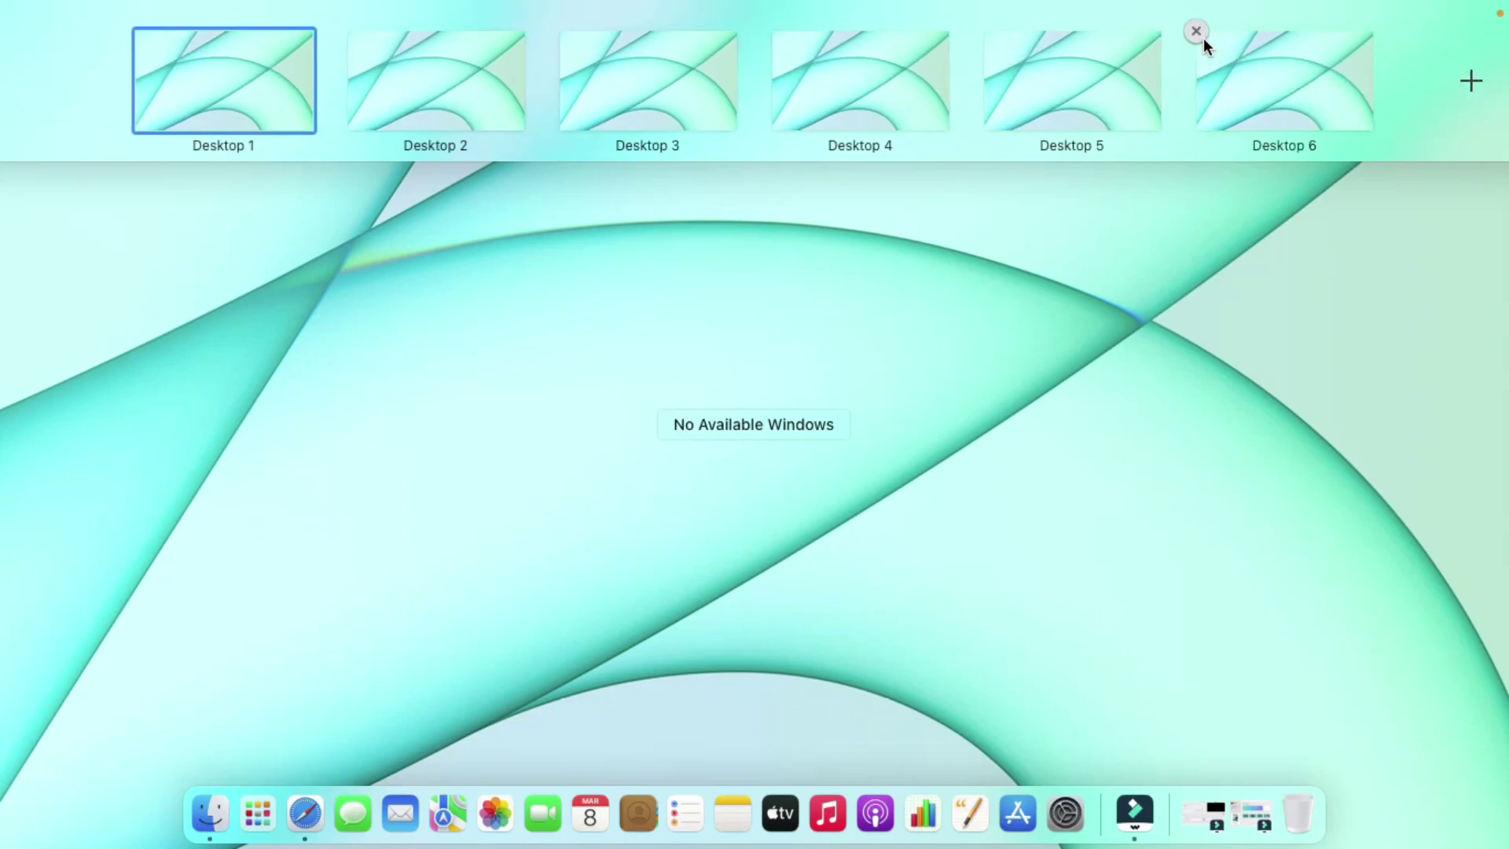
# - Remove Desktops 6, 5, 4 and 3 from Mission Control
pyautogui.click(1202, 36)
pyautogui.click(1101, 26)
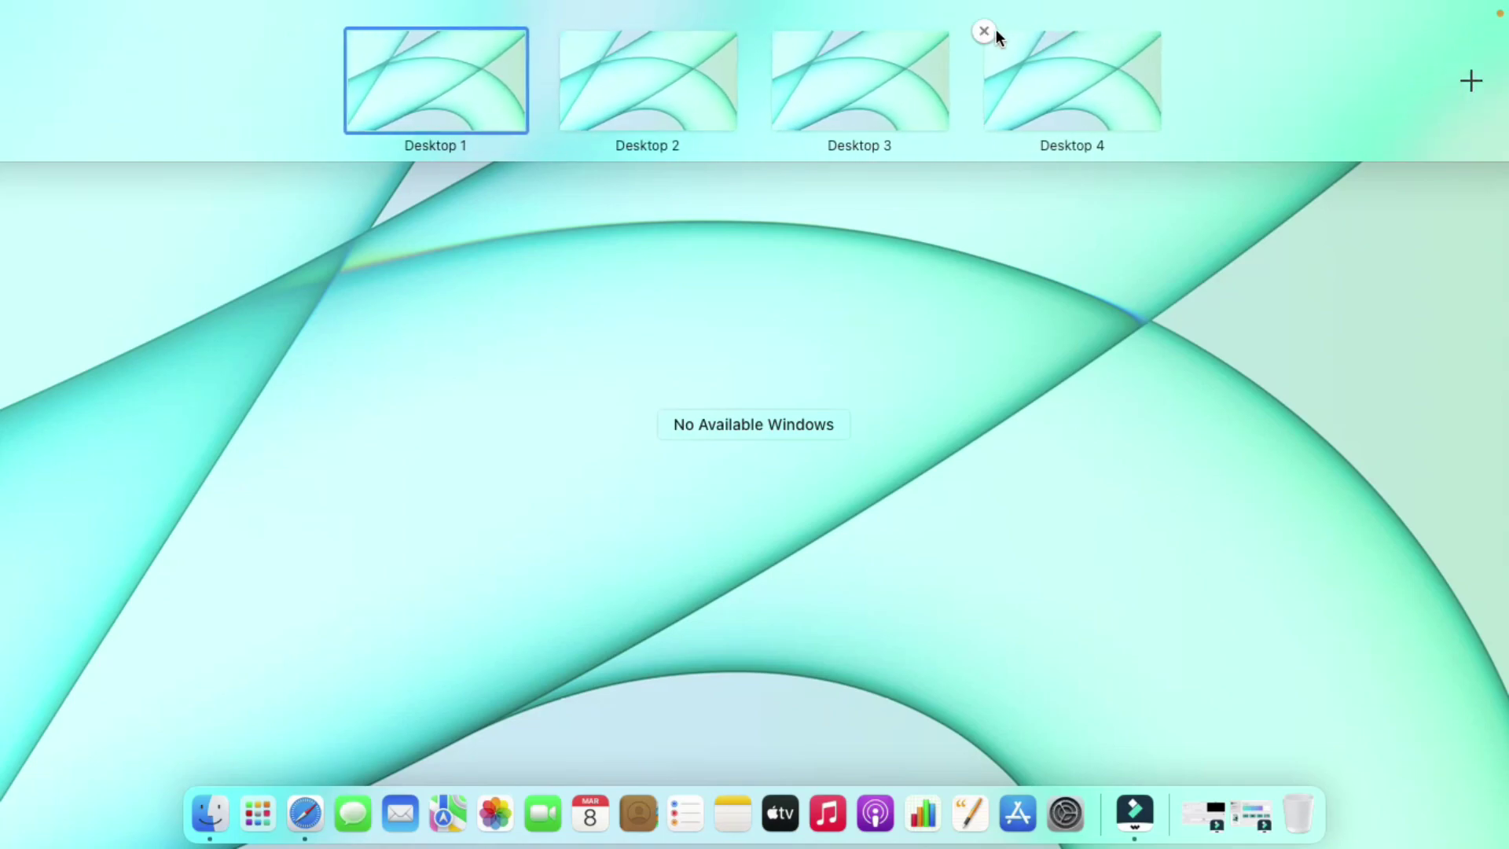
pyautogui.click(989, 30)
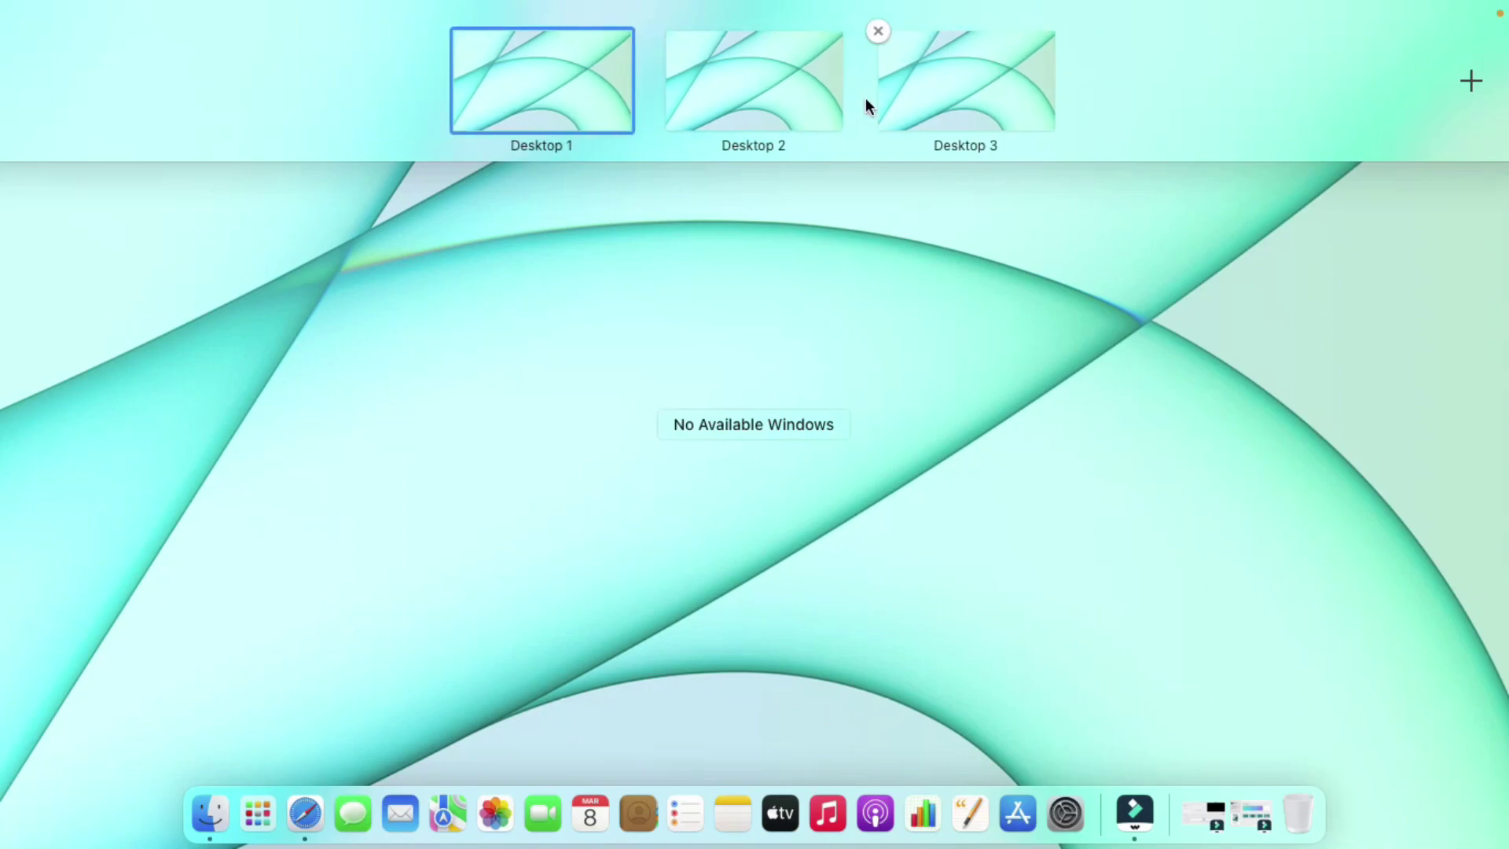
pyautogui.click(880, 33)
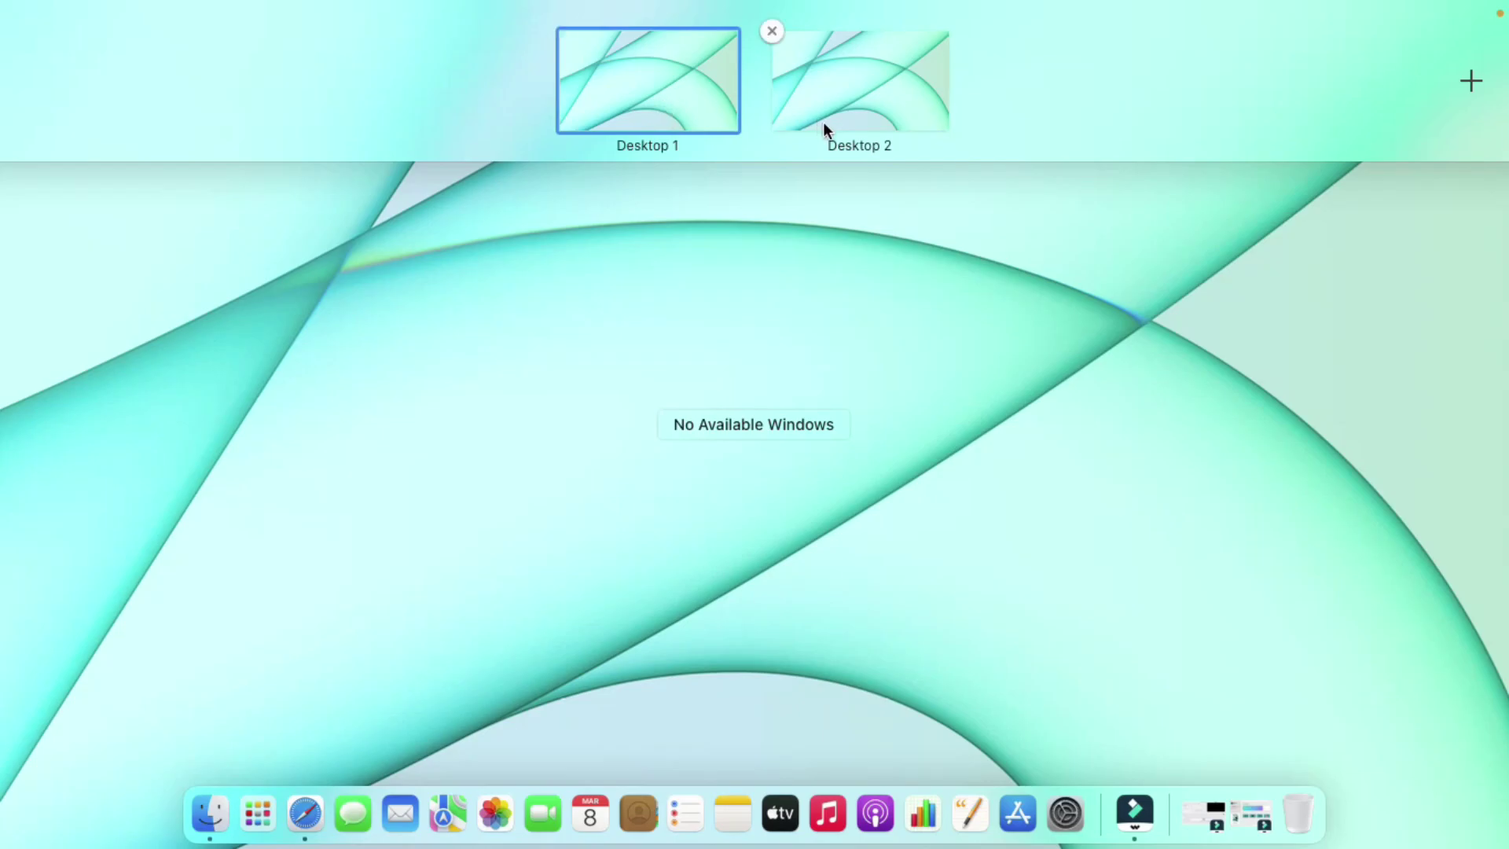
# - Switch to Desktop 2, and open and minimize a Finder window and a Safari window there
pyautogui.click(875, 97)
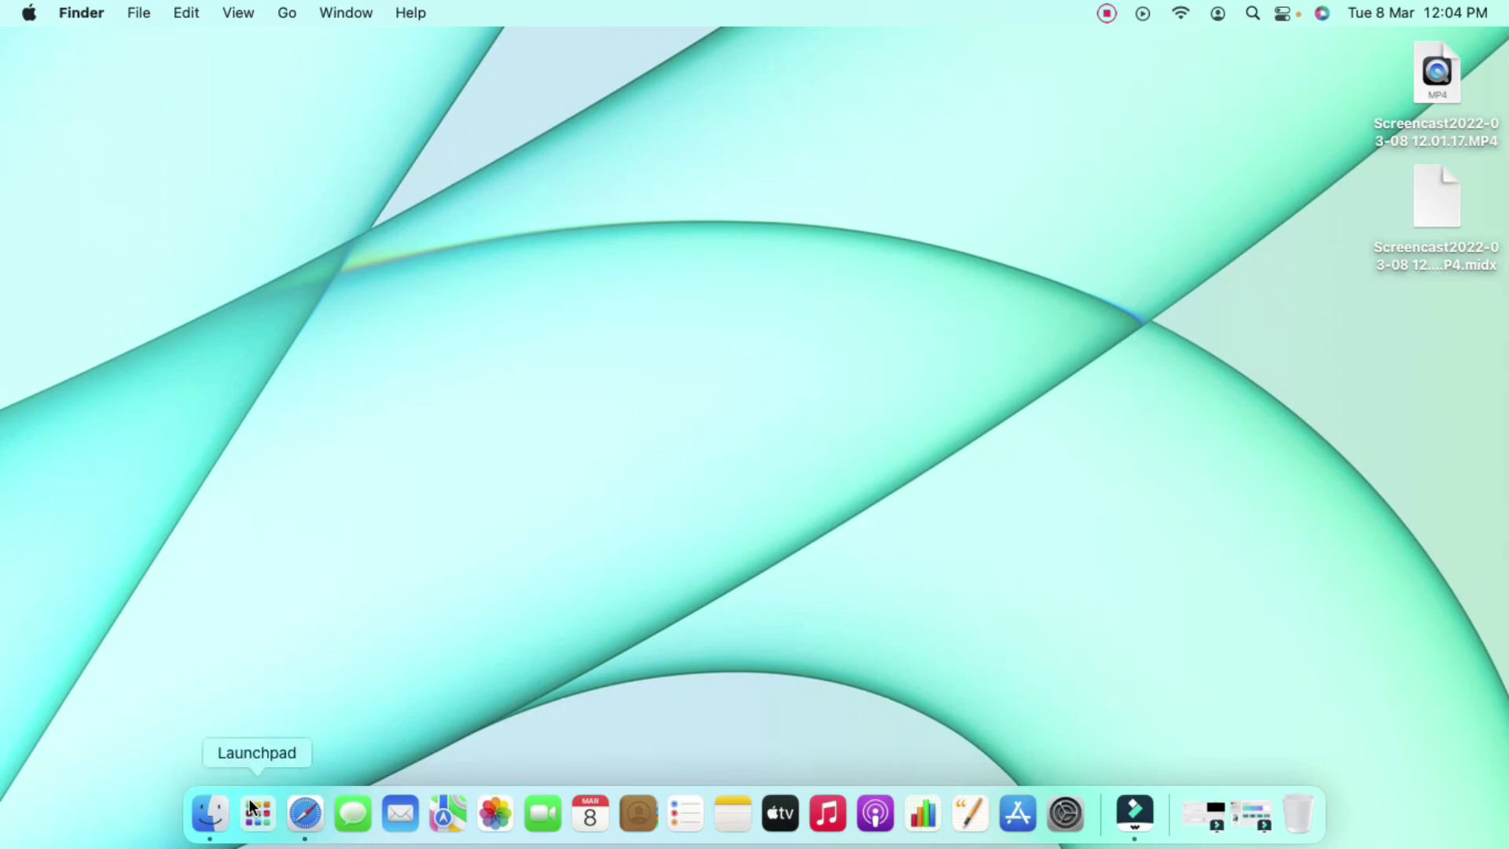
pyautogui.click(210, 814)
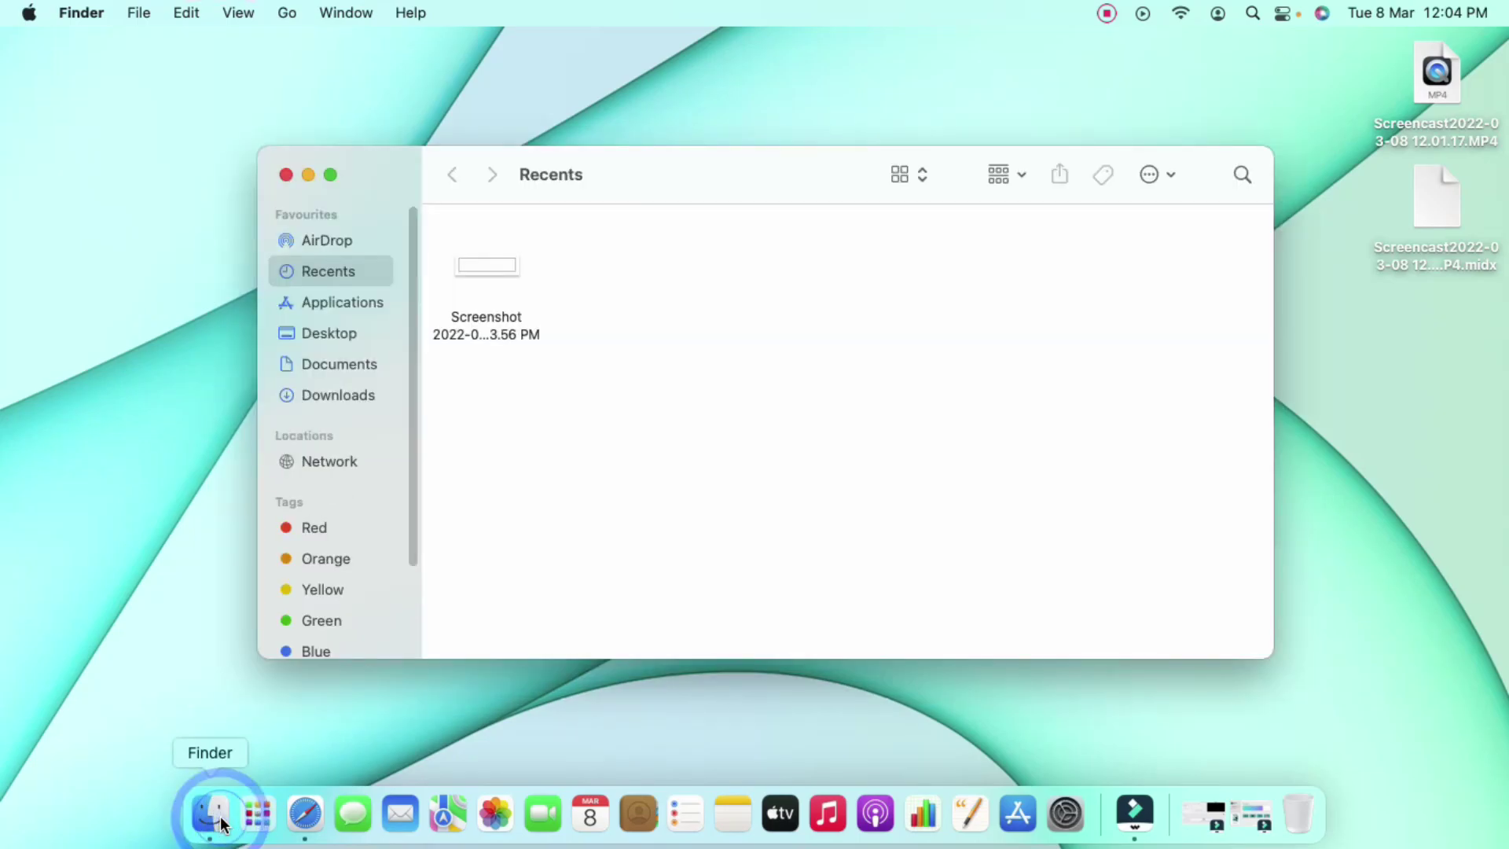
pyautogui.click(307, 174)
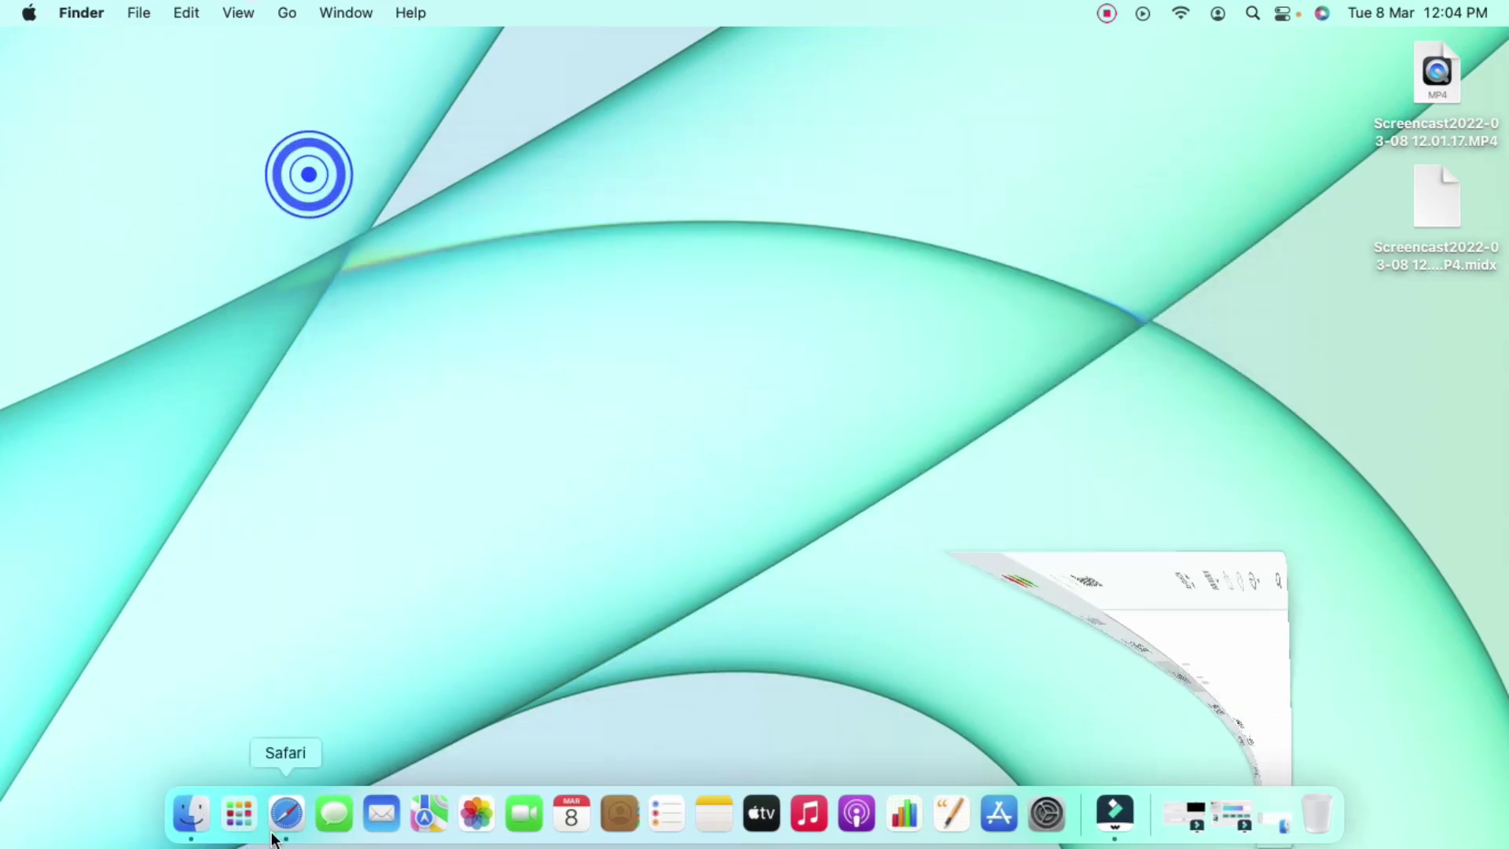
pyautogui.click(277, 819)
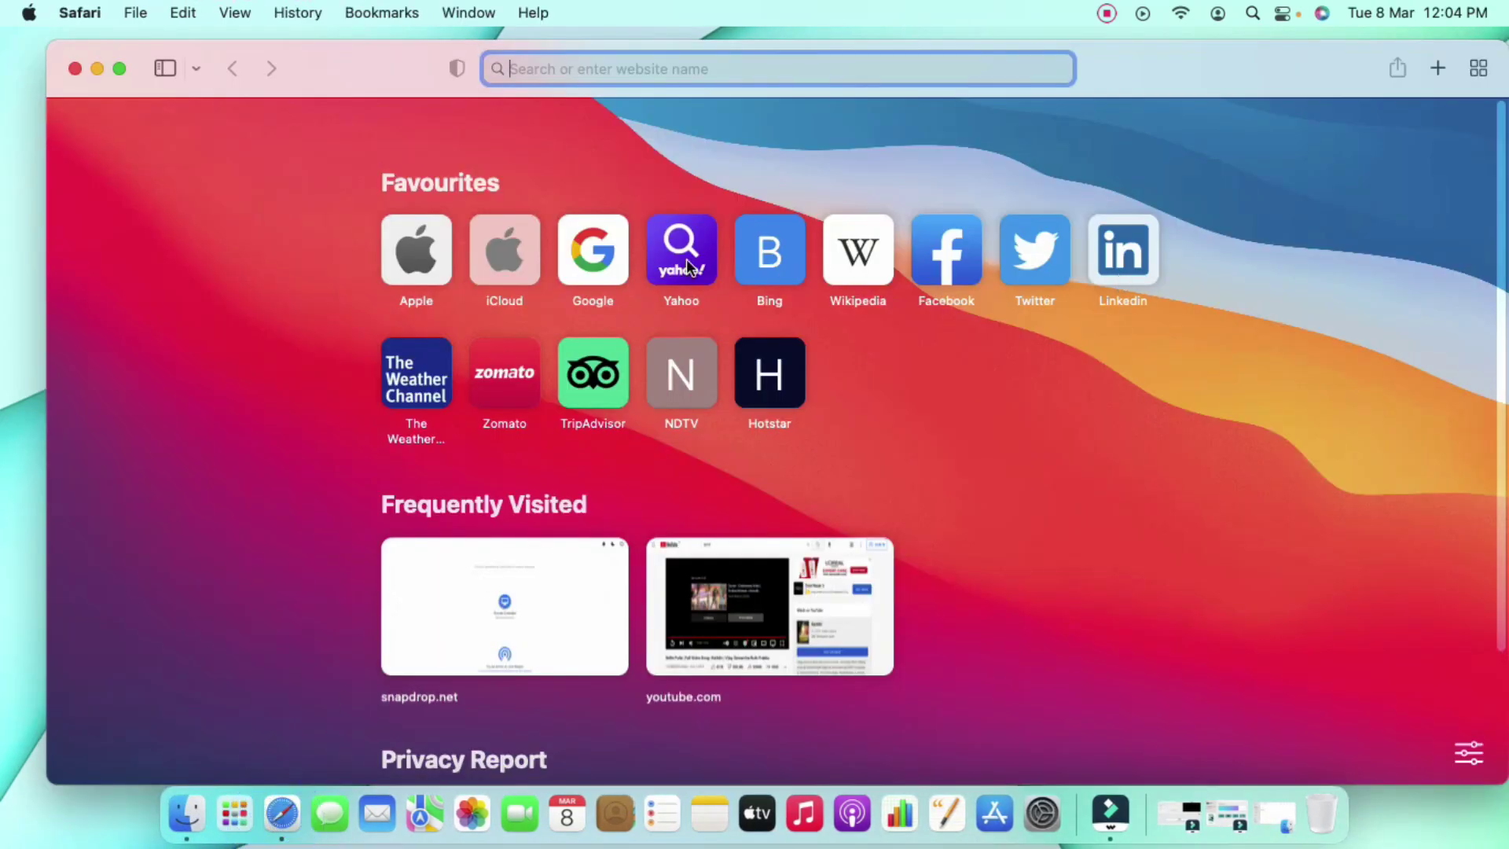
pyautogui.click(96, 69)
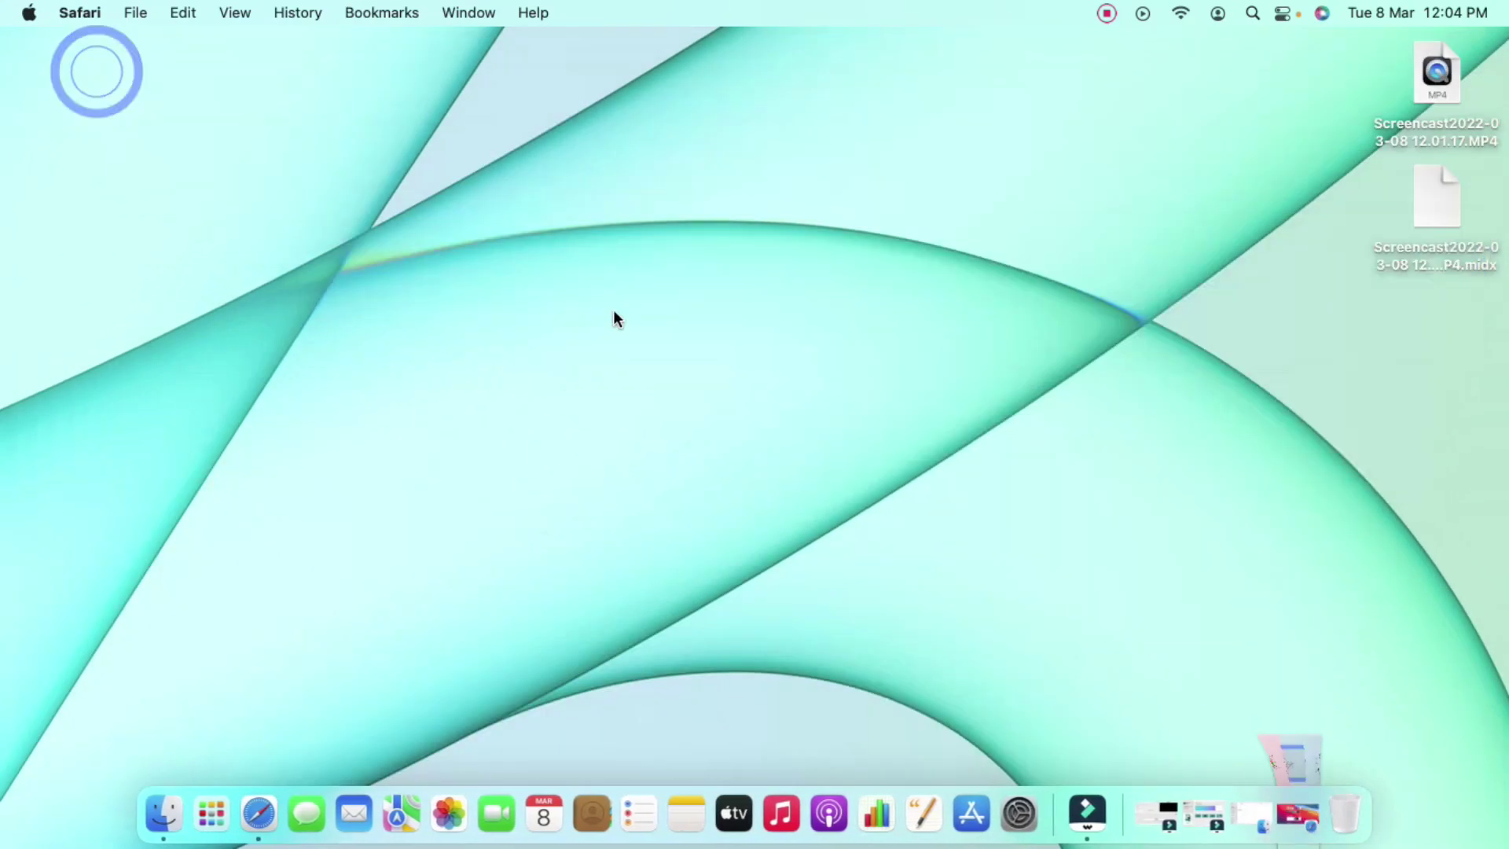
# - Create a new folder on the desktop and change this desktop's background to Hello Orange
pyautogui.rightClick(726, 236)
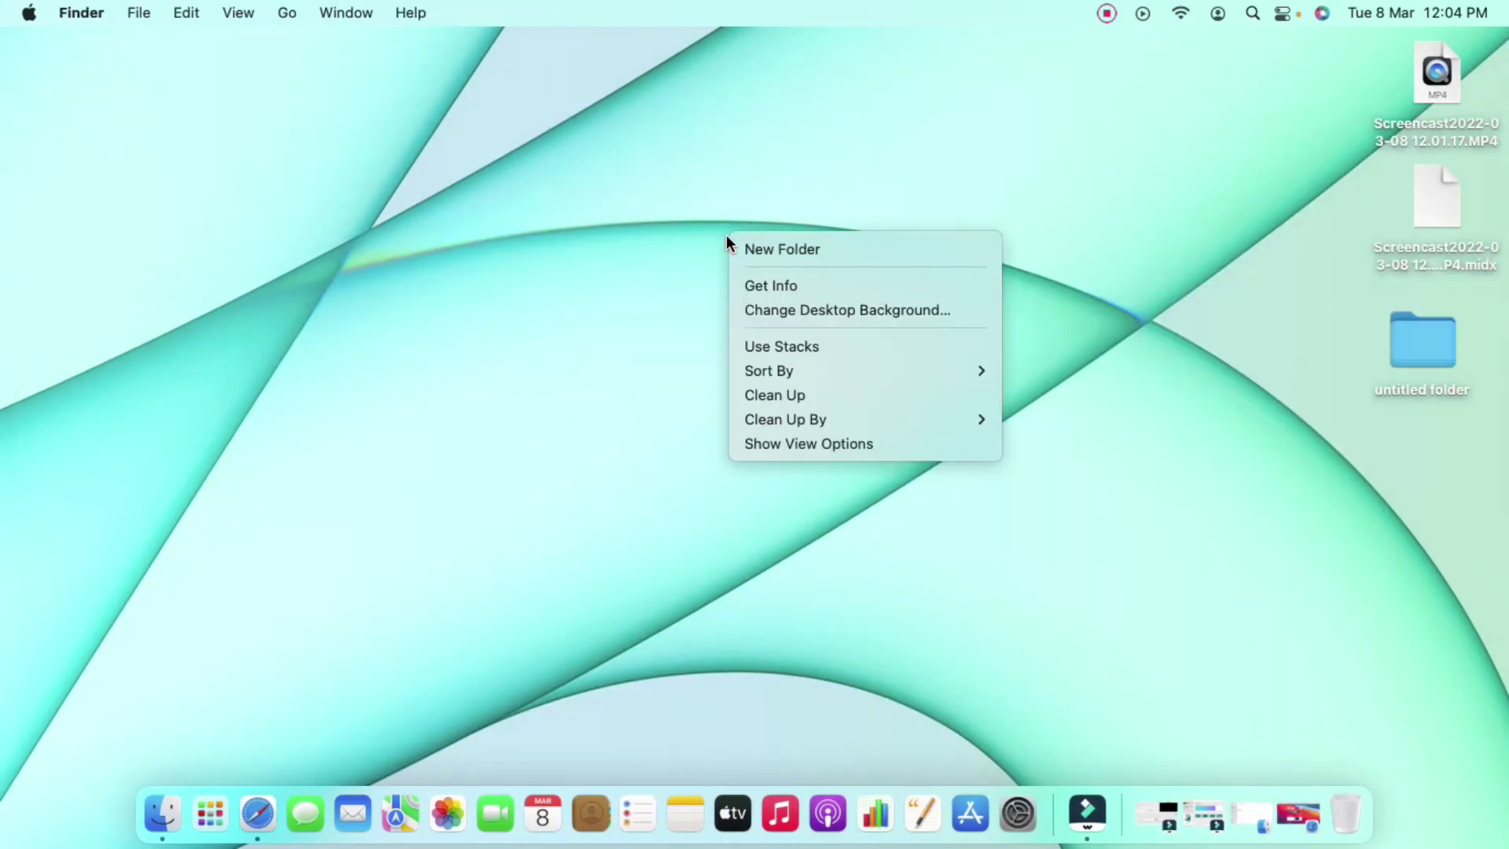
pyautogui.click(825, 311)
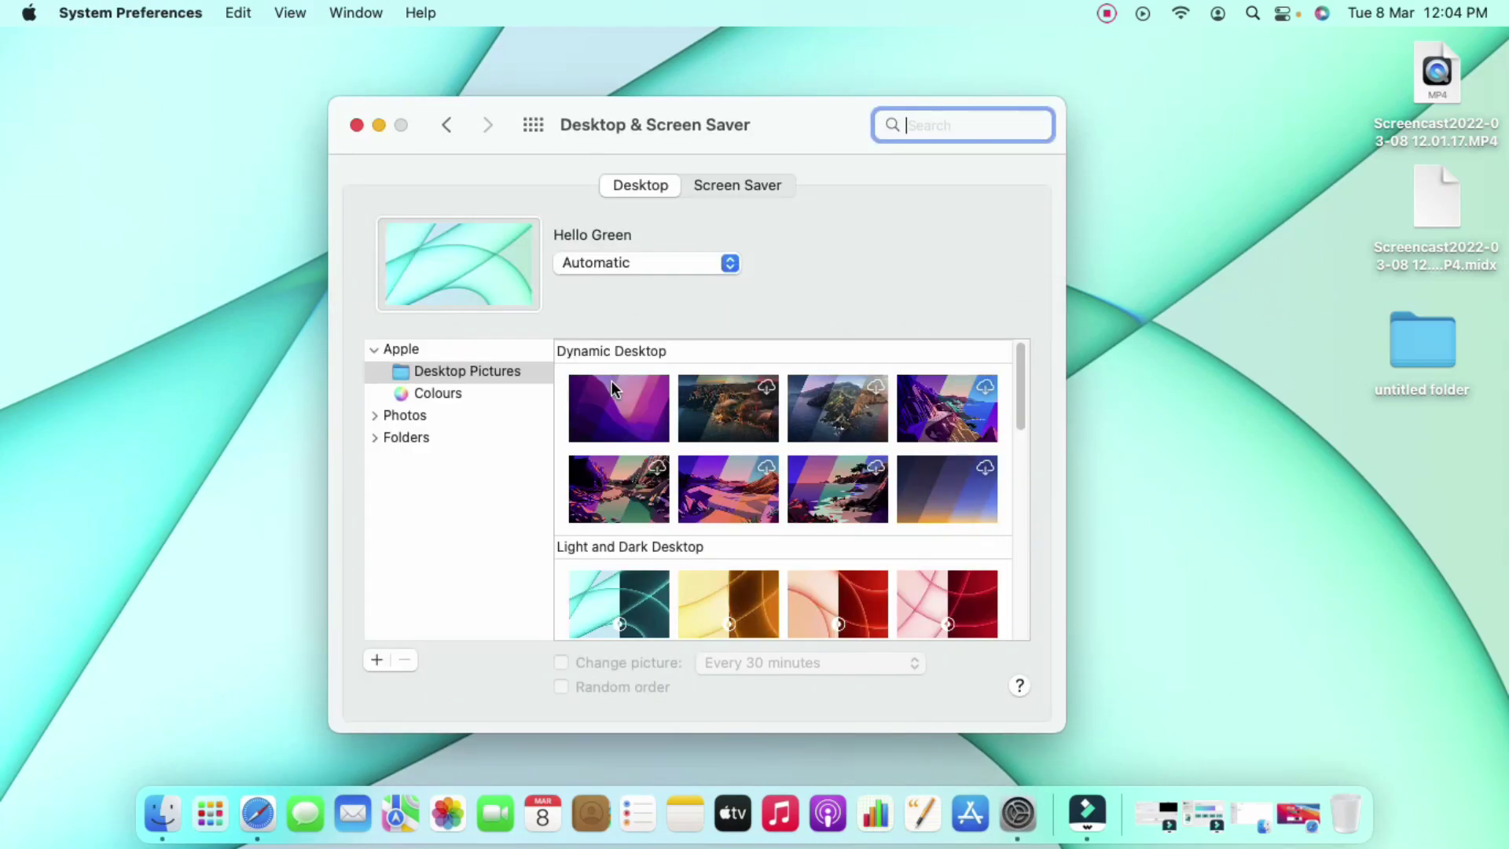
pyautogui.scroll(-1, 729, 497)
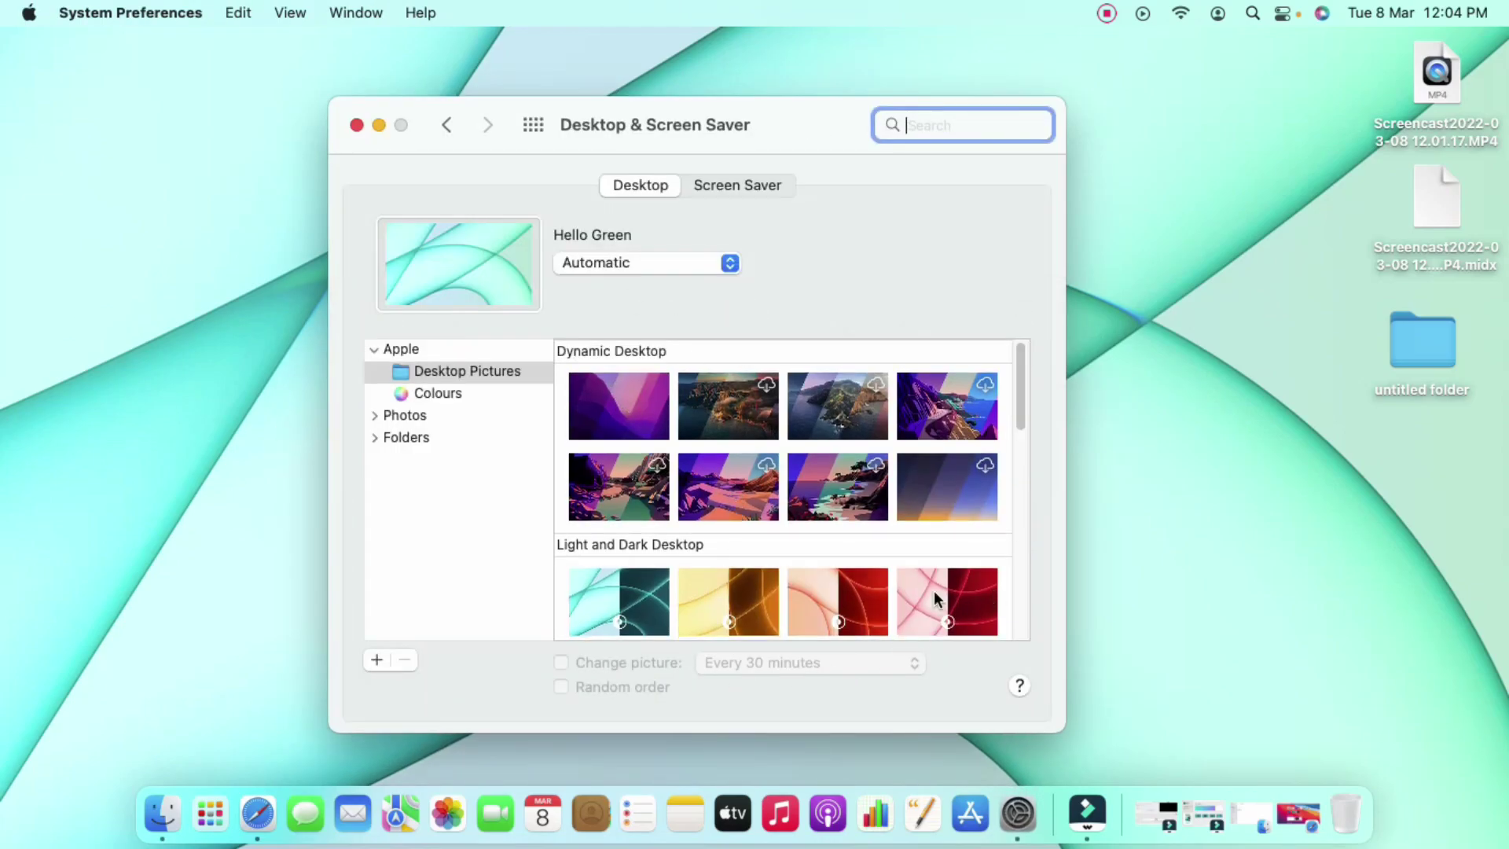
pyautogui.click(829, 606)
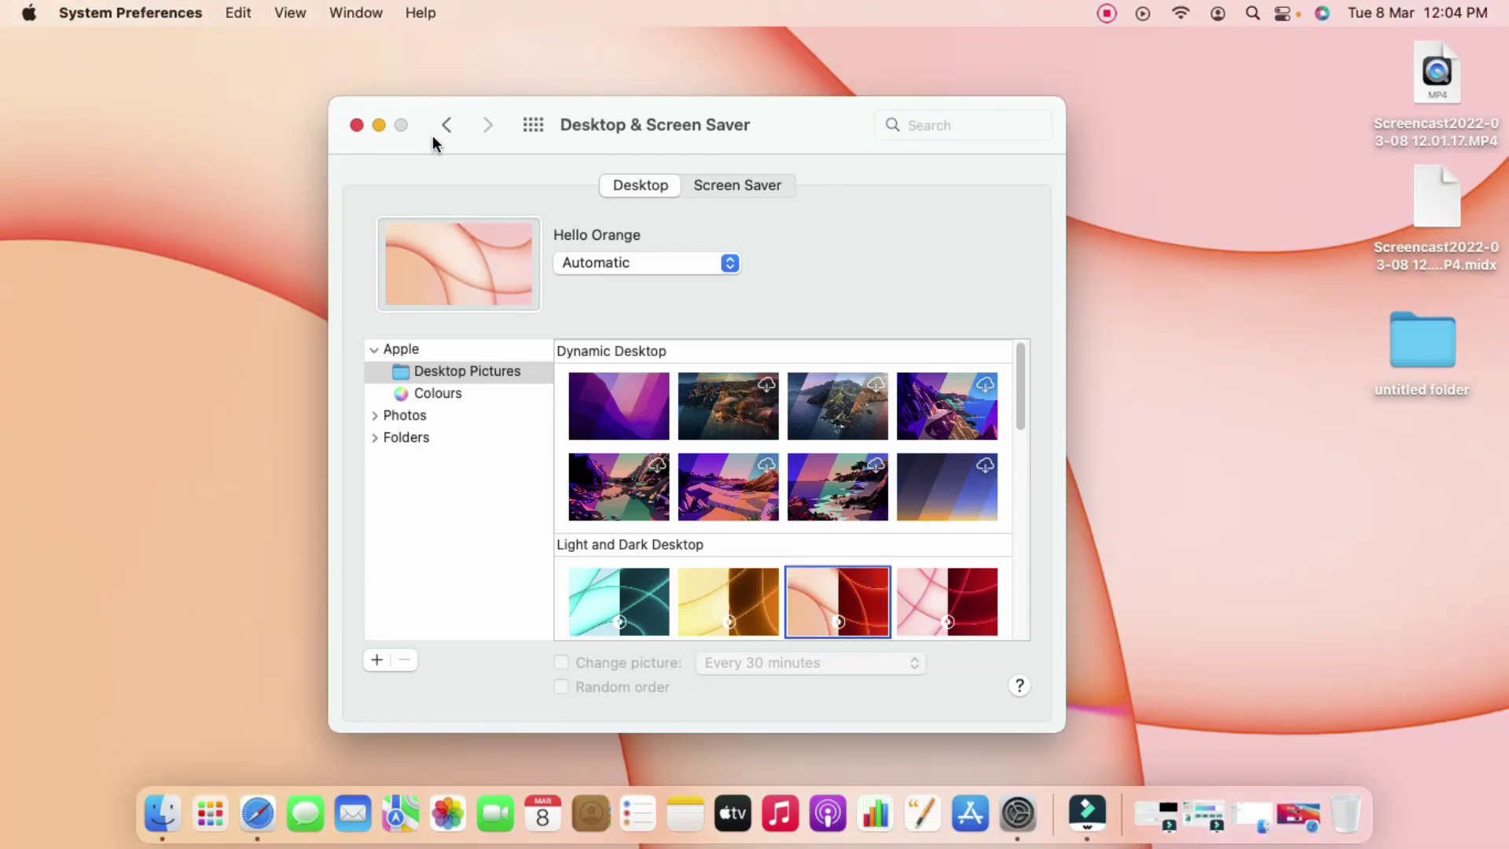
pyautogui.click(356, 125)
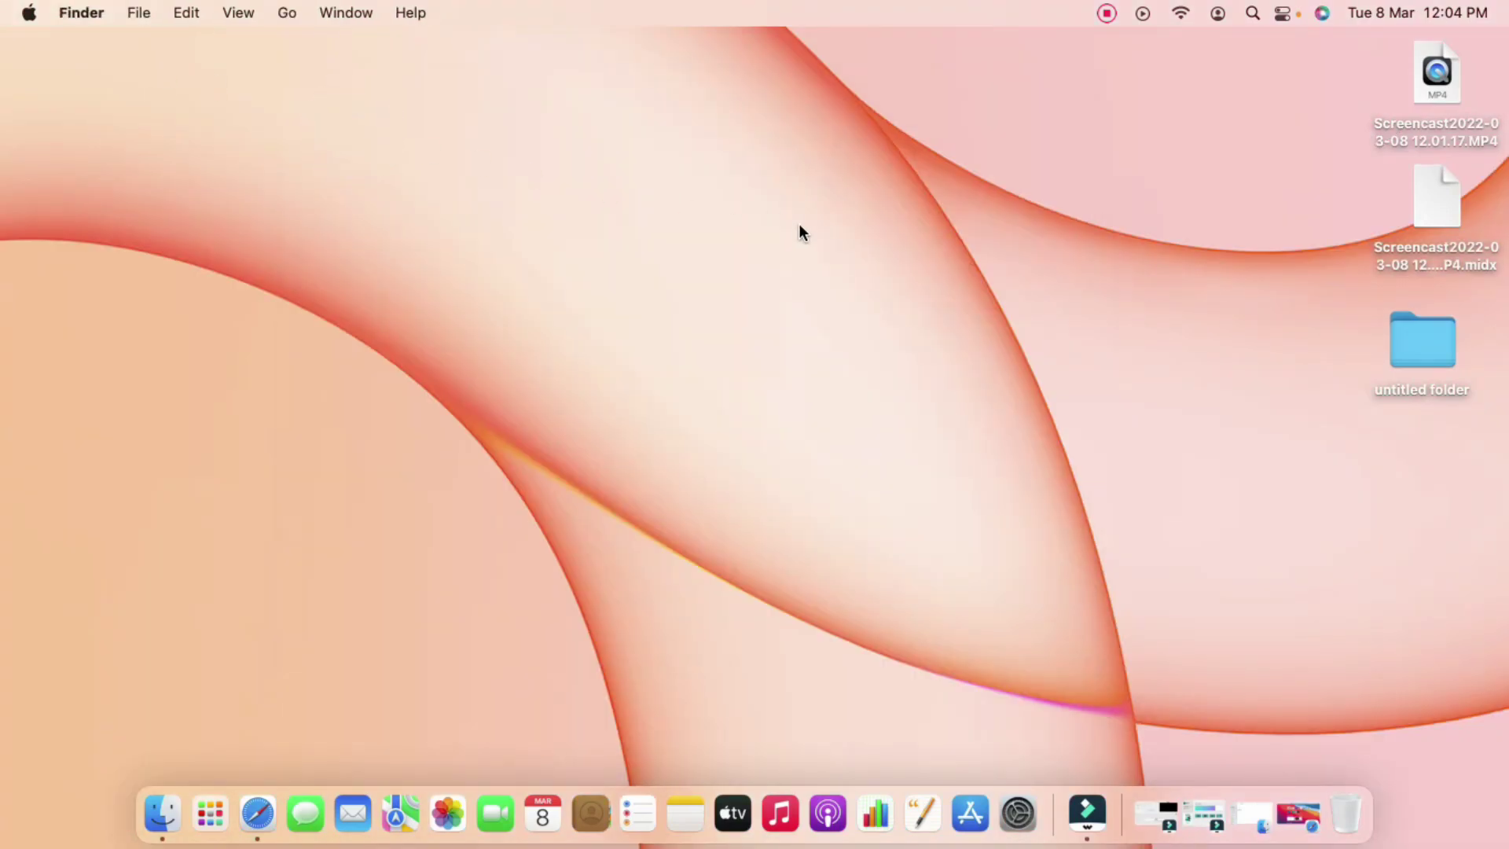
# - Switch from Desktop 2 to Desktop 1 through Mission Control
pyautogui.hotkey('ctrl', 'Up')
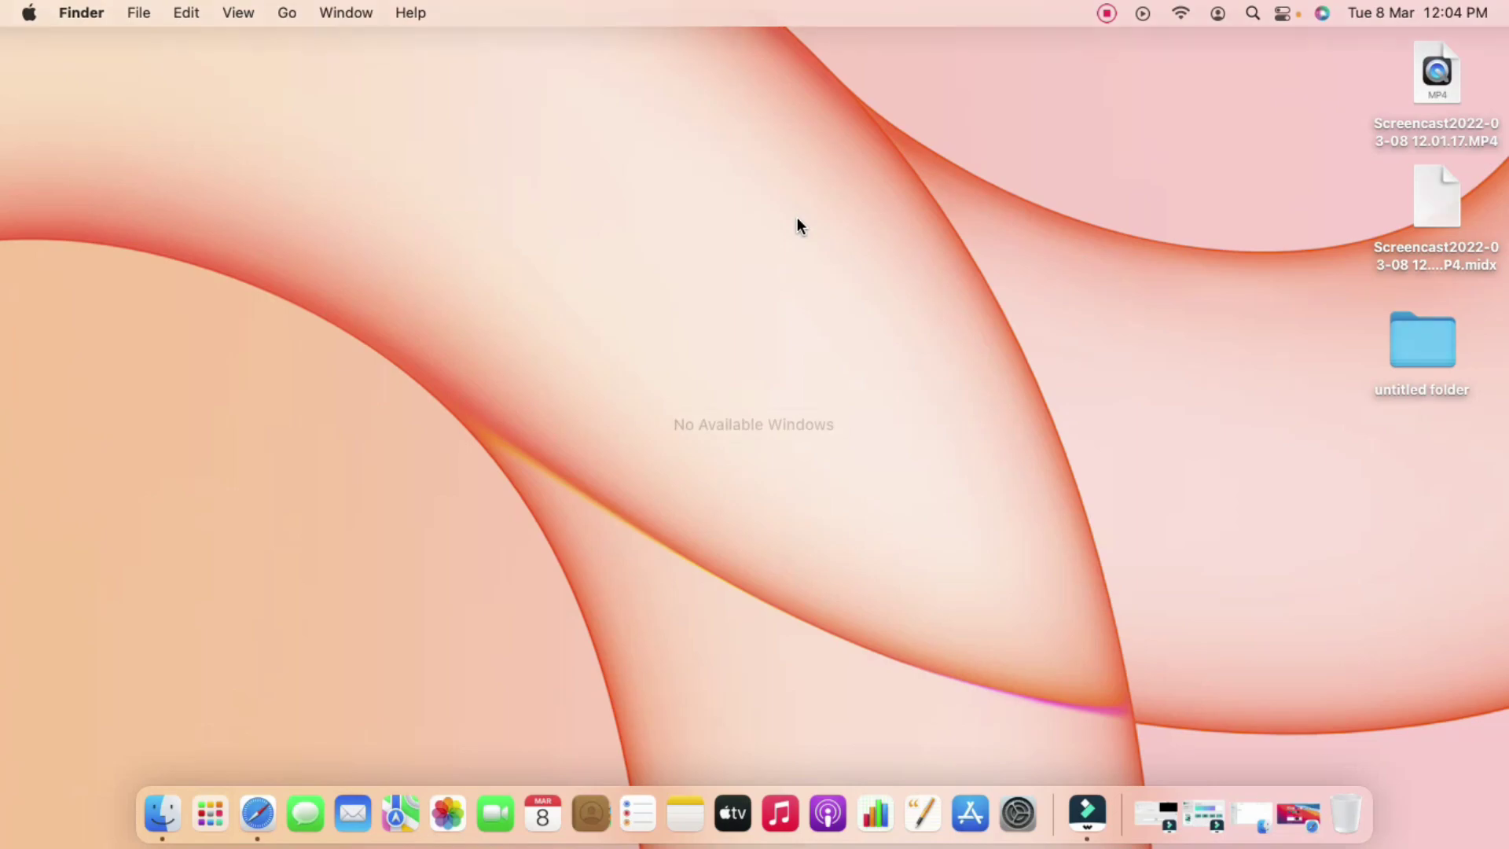
pyautogui.moveTo(532, 7)
pyautogui.click(677, 124)
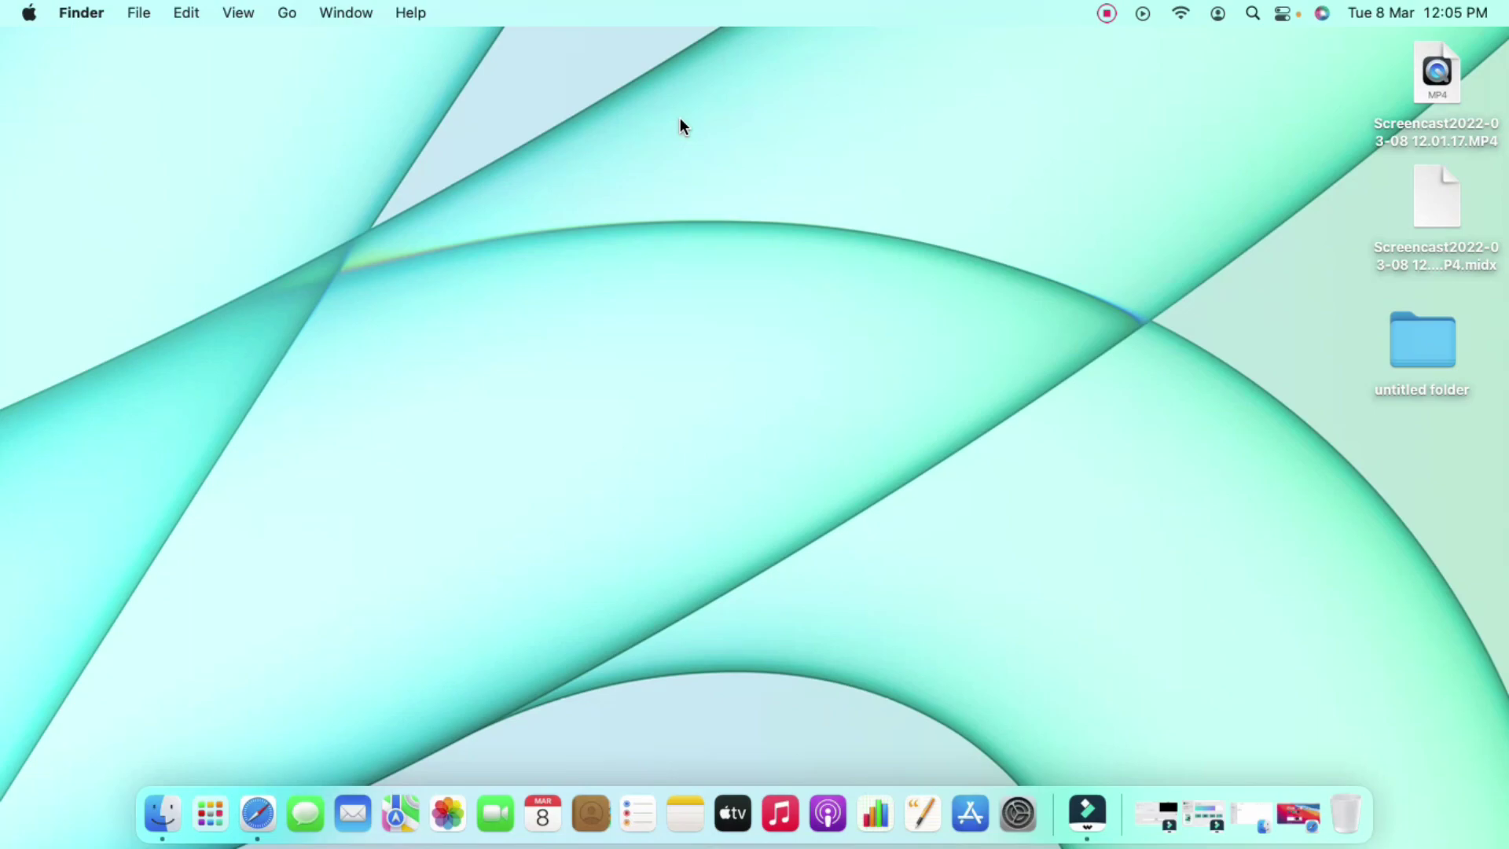
# - Compare the backgrounds of Desktop 1 and Desktop 2 in Mission Control, and switch to Desktop 2
pyautogui.hotkey('ctrl', 'Up')
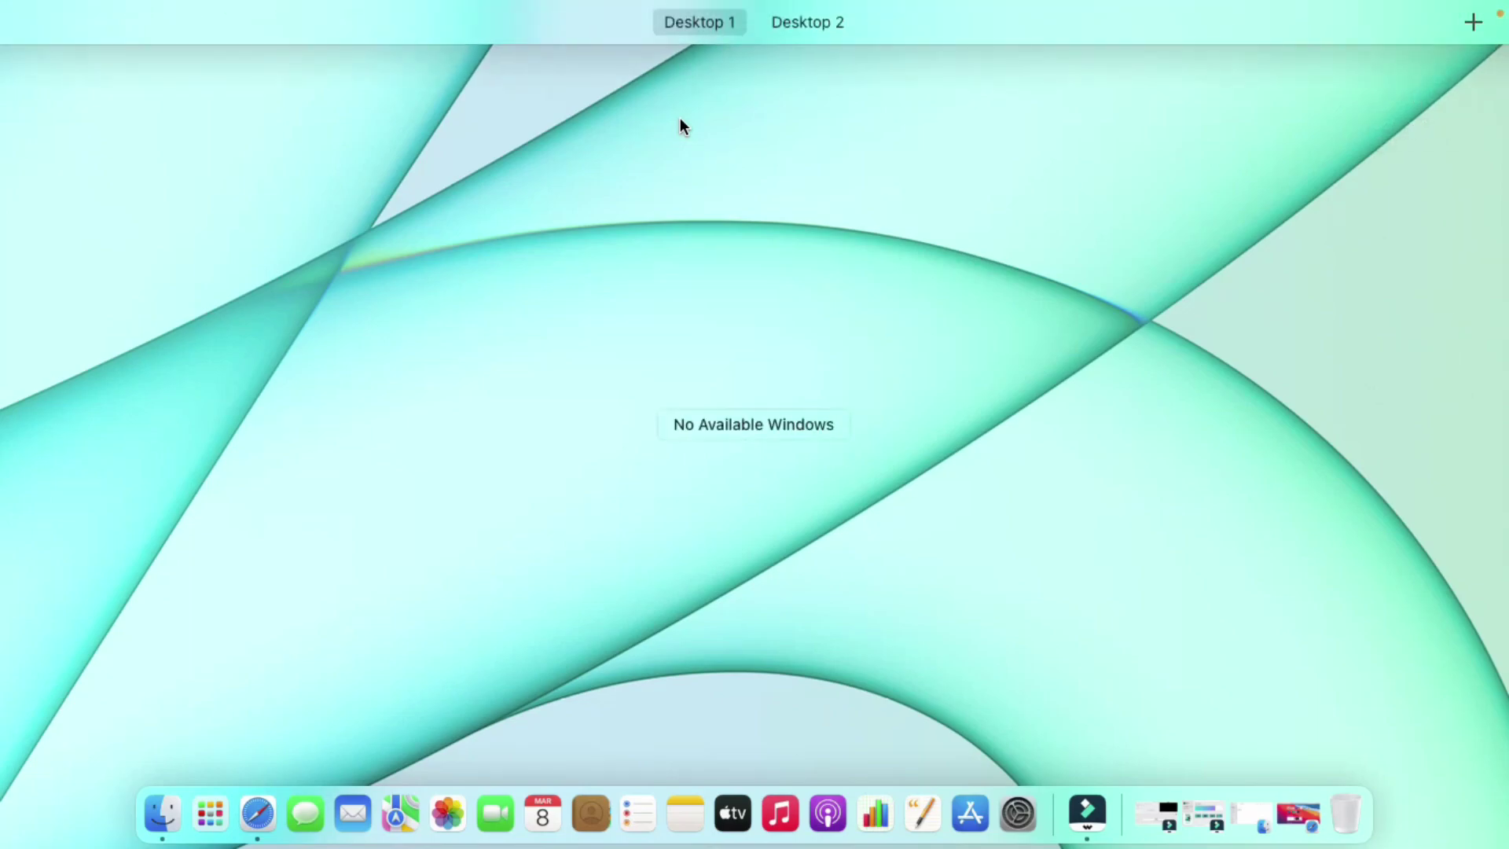
pyautogui.moveTo(780, 22)
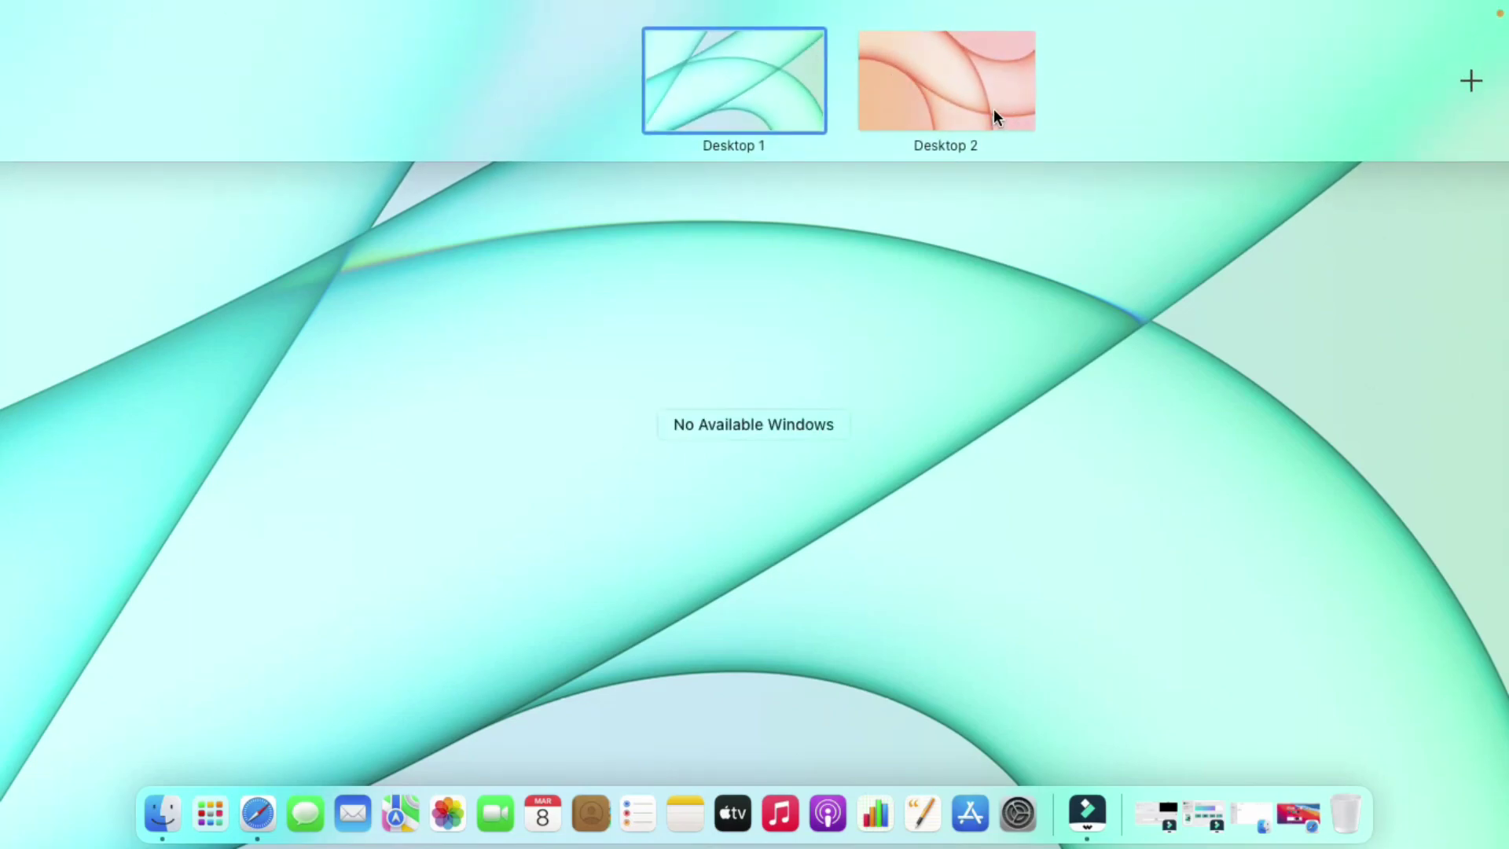
pyautogui.moveTo(929, 87)
pyautogui.moveTo(618, 73)
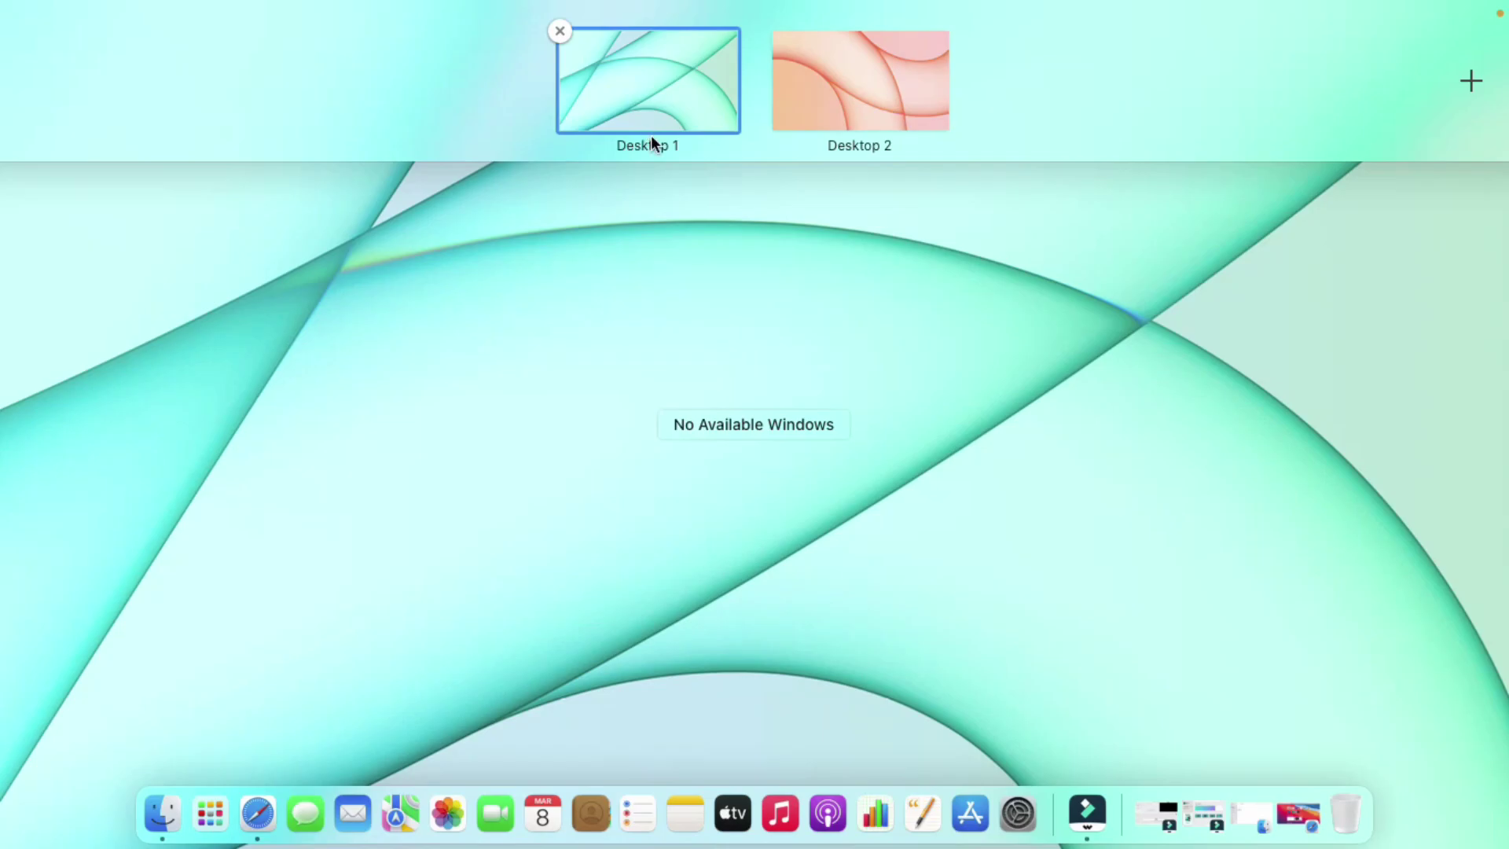
pyautogui.click(883, 55)
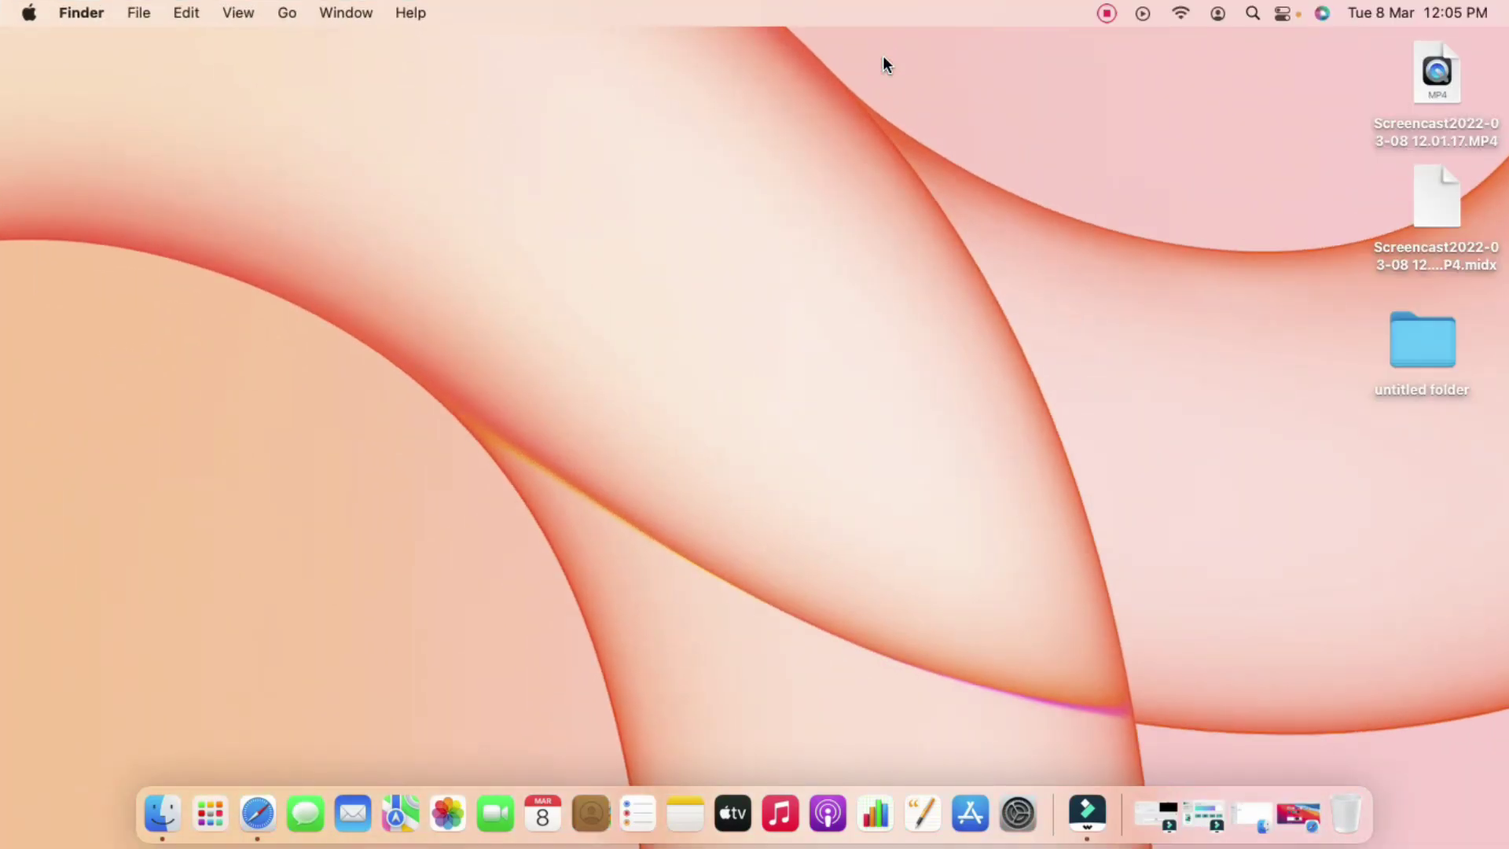
# - Restore the minimized Wondershare Filmora start window and move it from Desktop 1 to Desktop 2 in Mission Control
pyautogui.click(1215, 827)
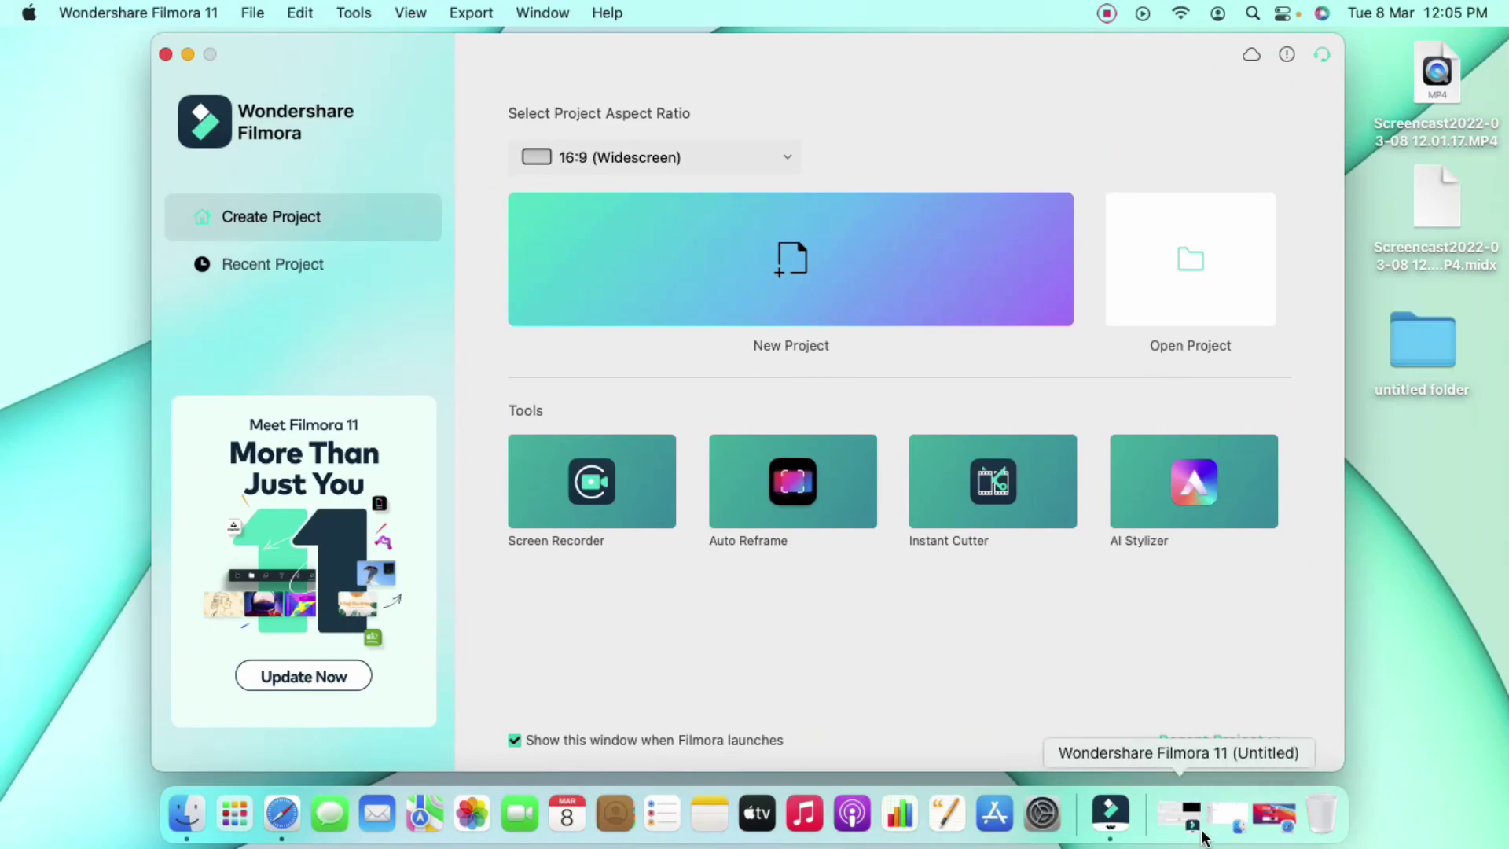
pyautogui.click(1121, 821)
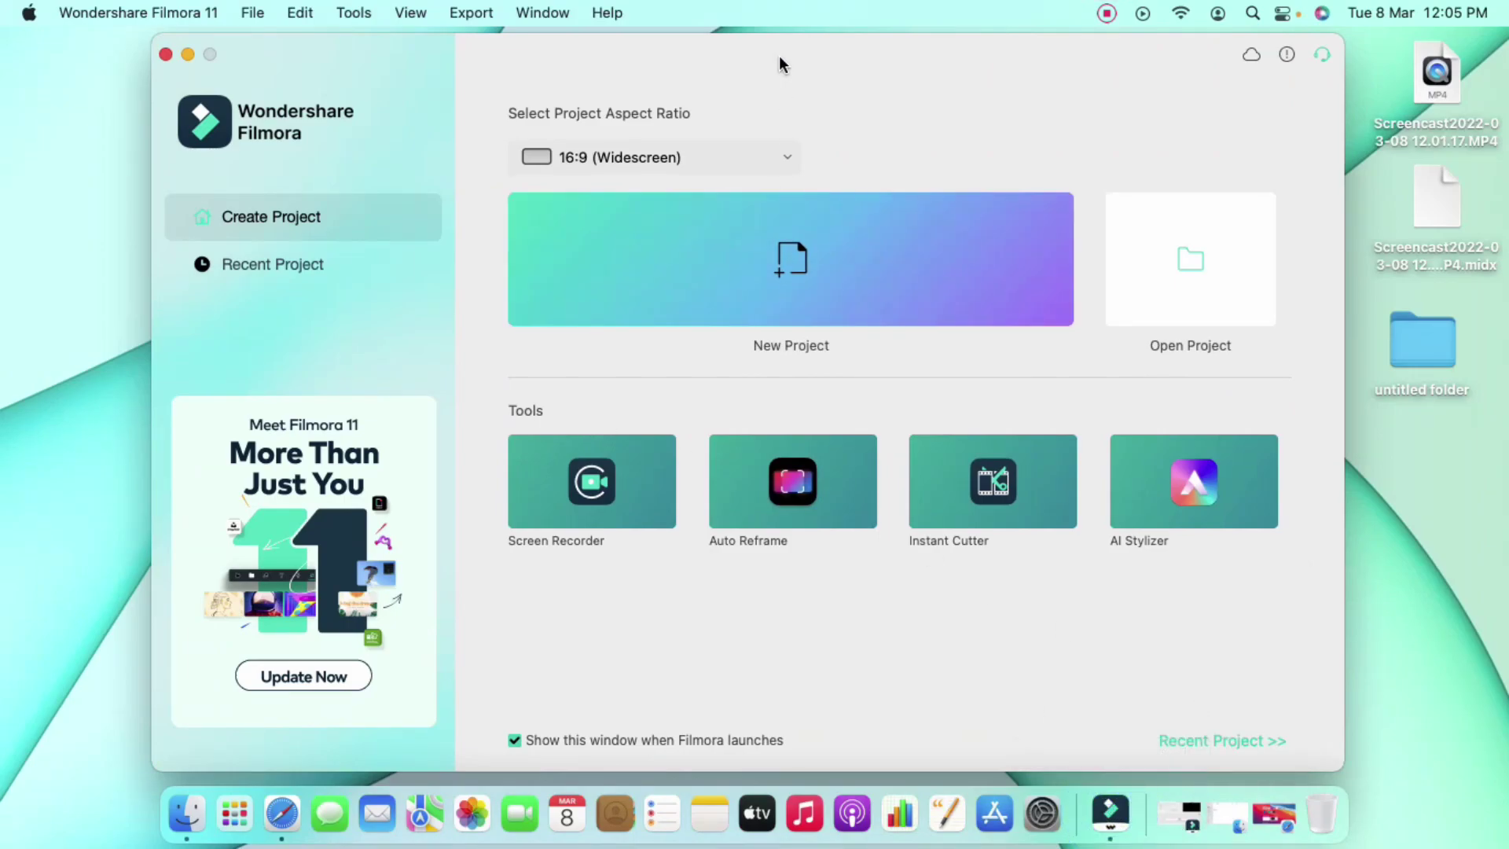
pyautogui.hotkey('ctrl', 'Up')
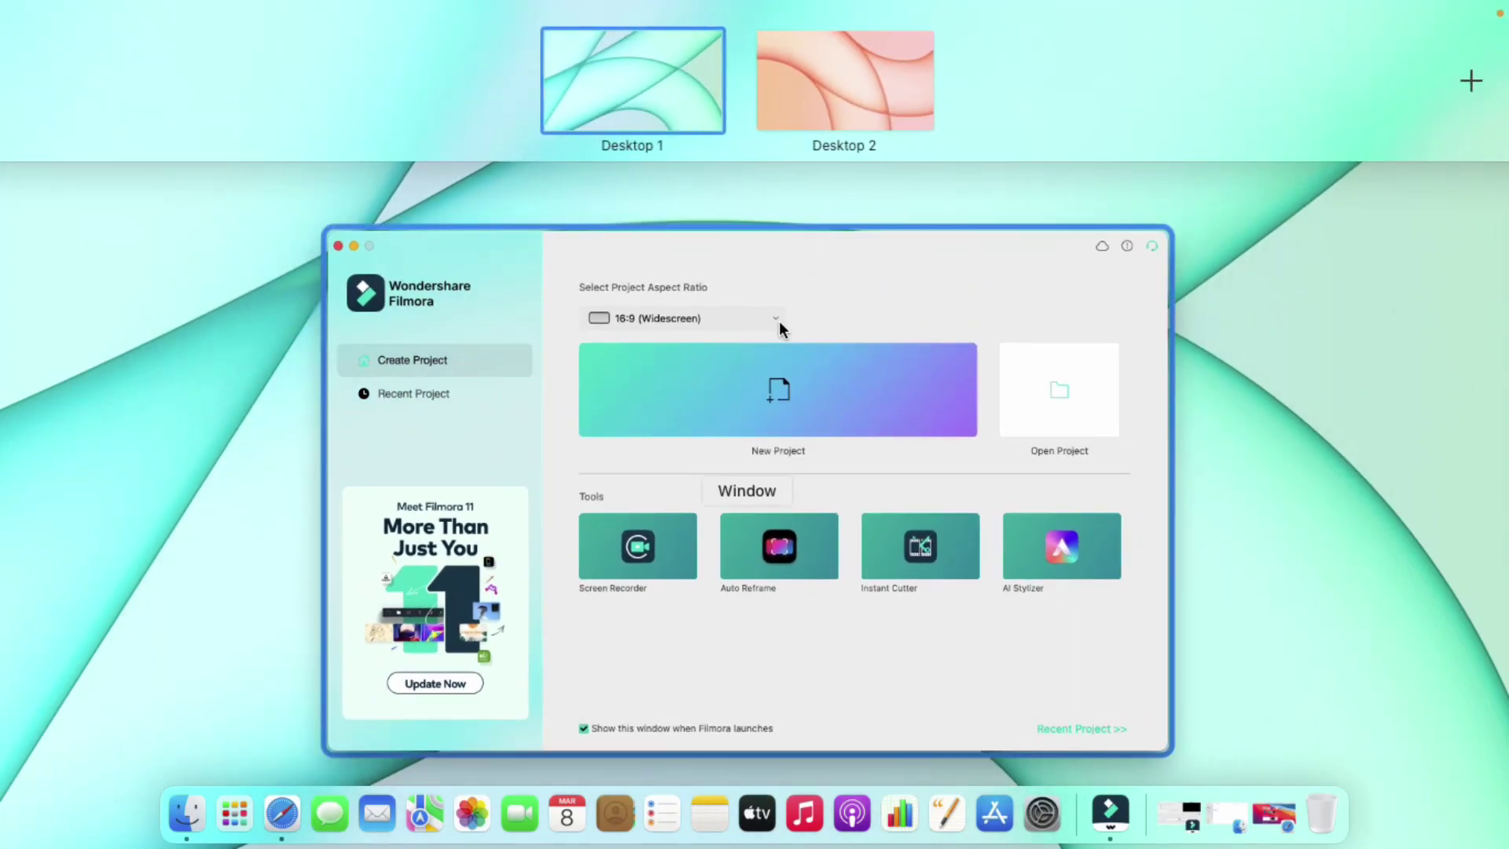
pyautogui.moveTo(777, 265); pyautogui.dragTo(837, 247)
pyautogui.moveTo(878, 138); pyautogui.dragTo(874, 38)
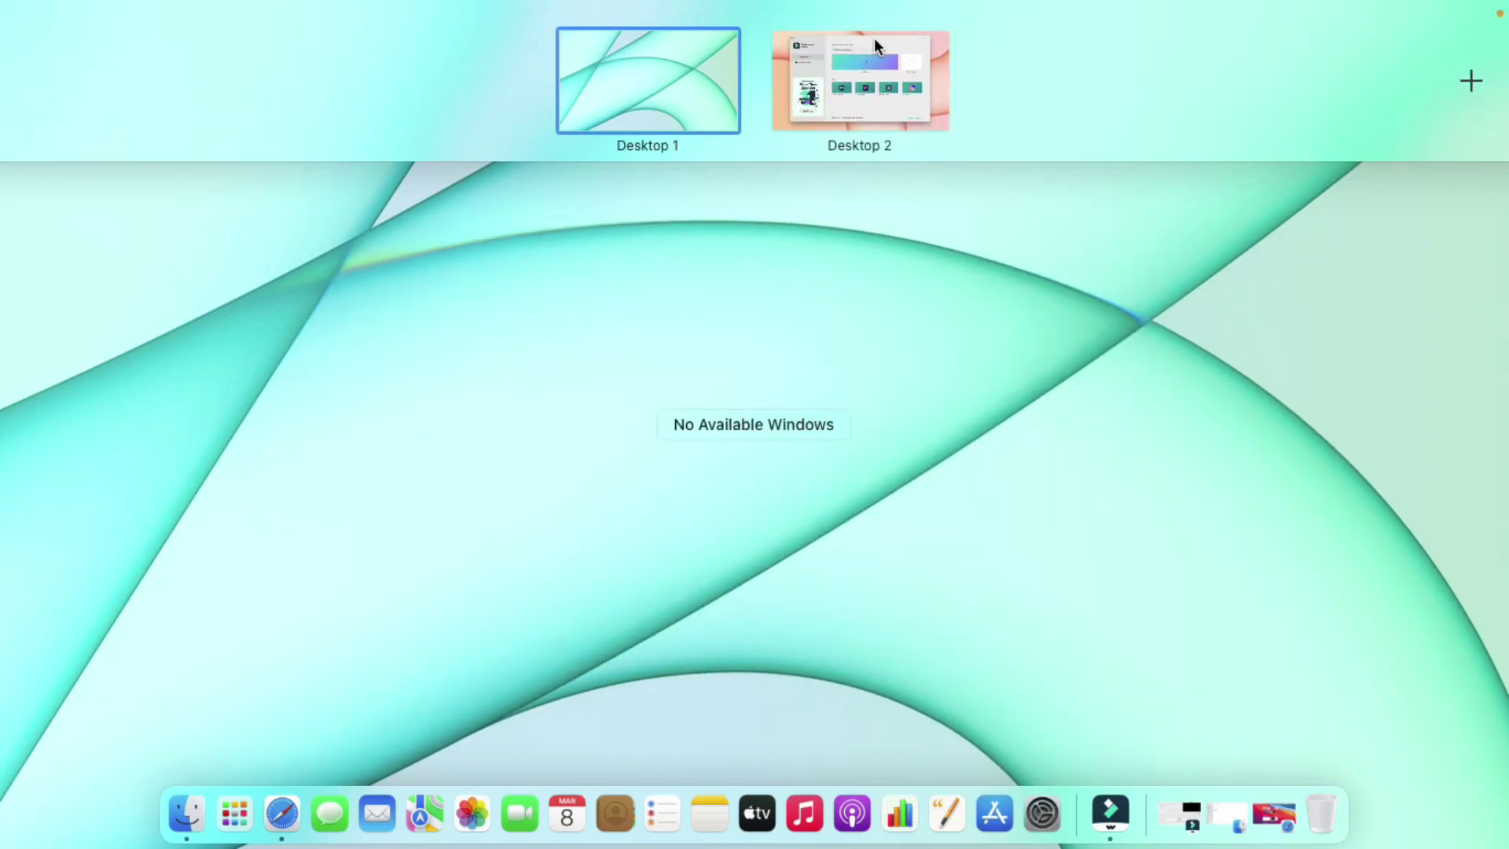
pyautogui.click(852, 92)
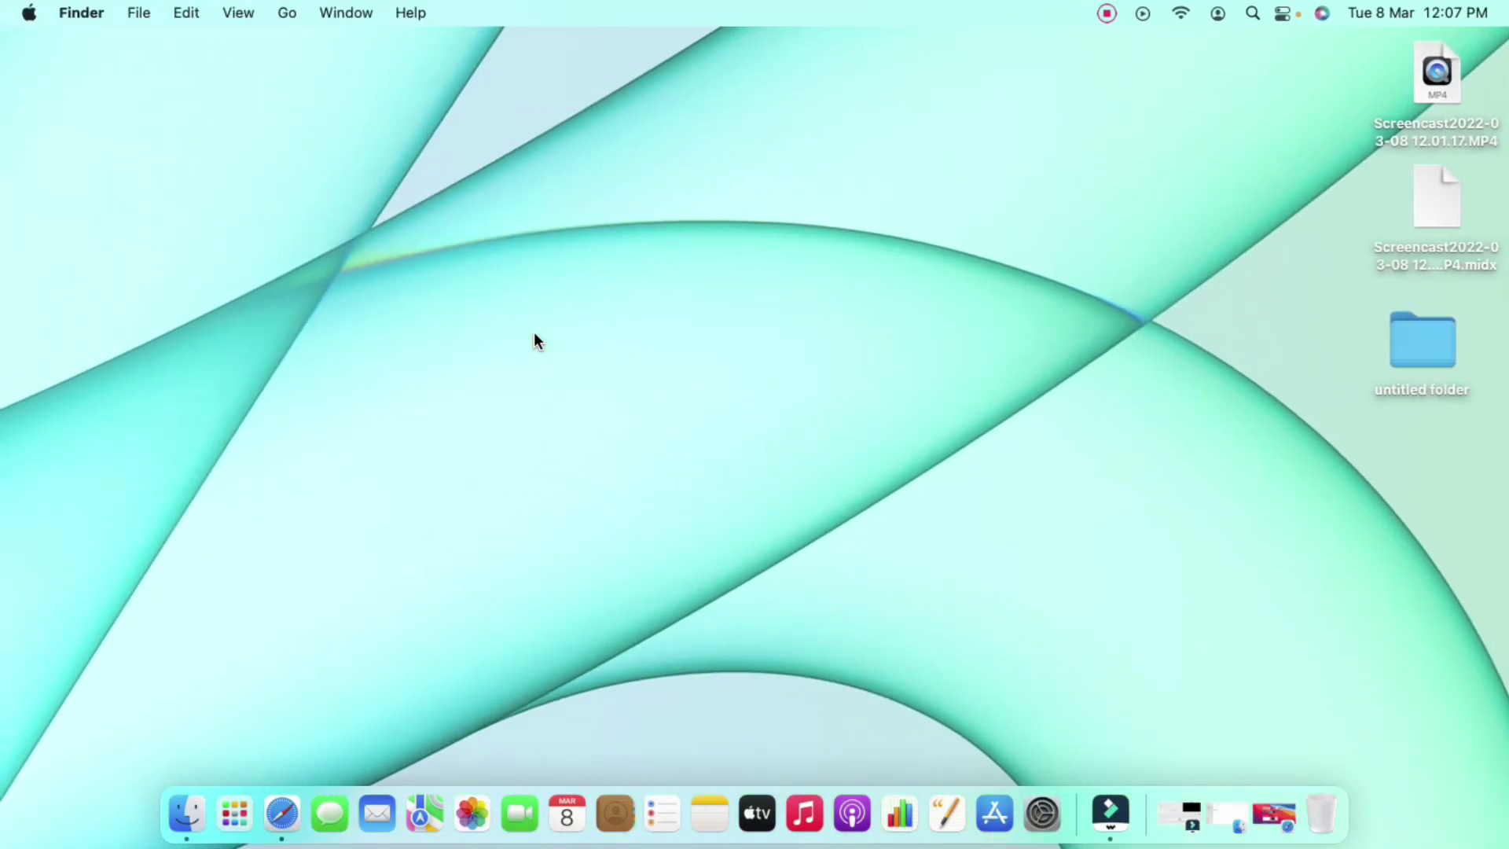
# - Add three more desktops in Mission Control, up to Desktop 5, and return to Desktop 1
pyautogui.hotkey('ctrl', 'Up')
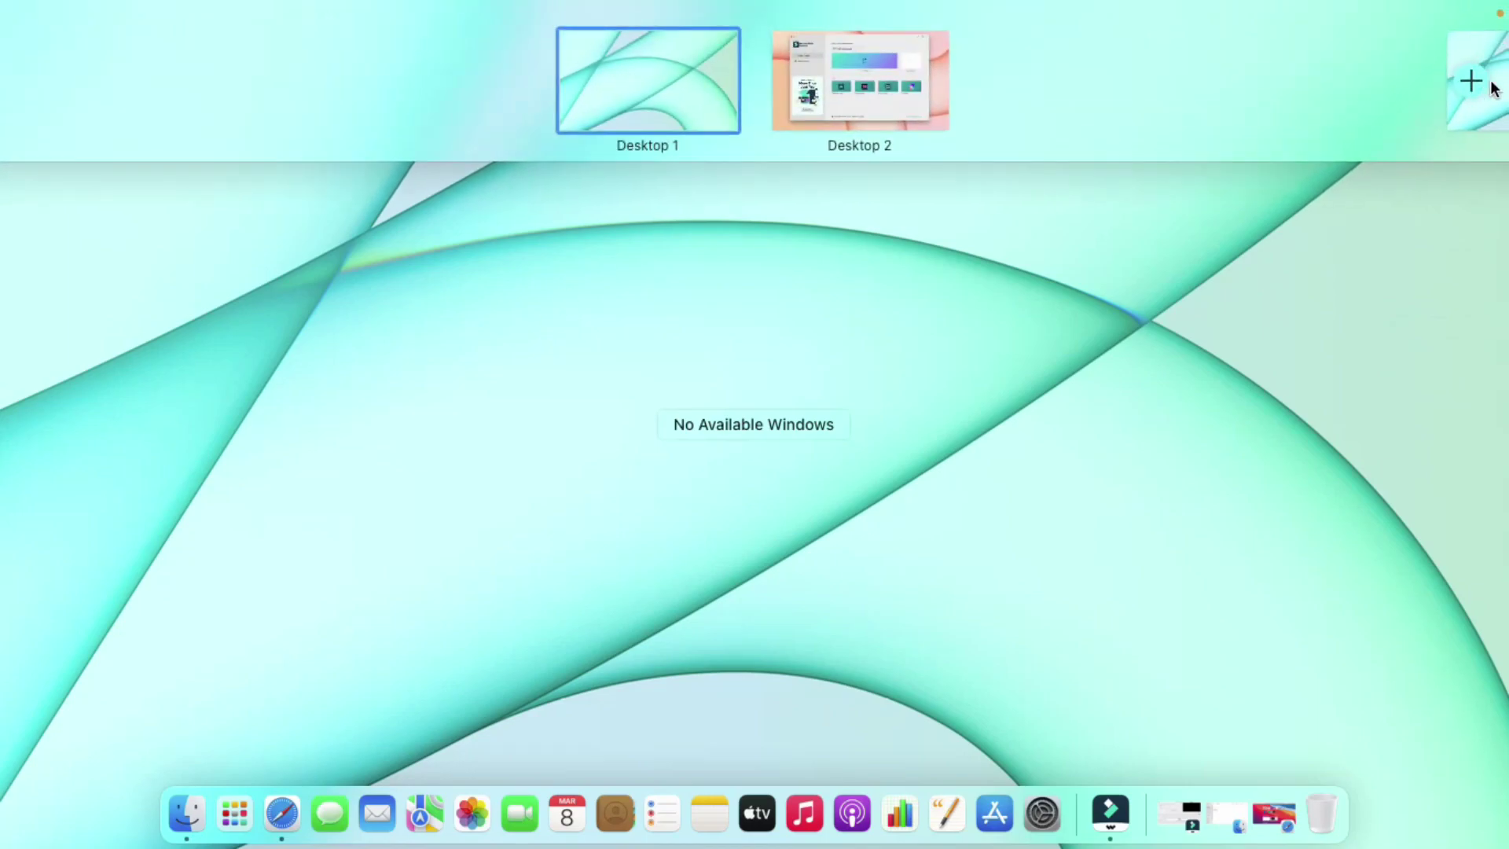
pyautogui.click(1472, 84)
pyautogui.press('Escape')
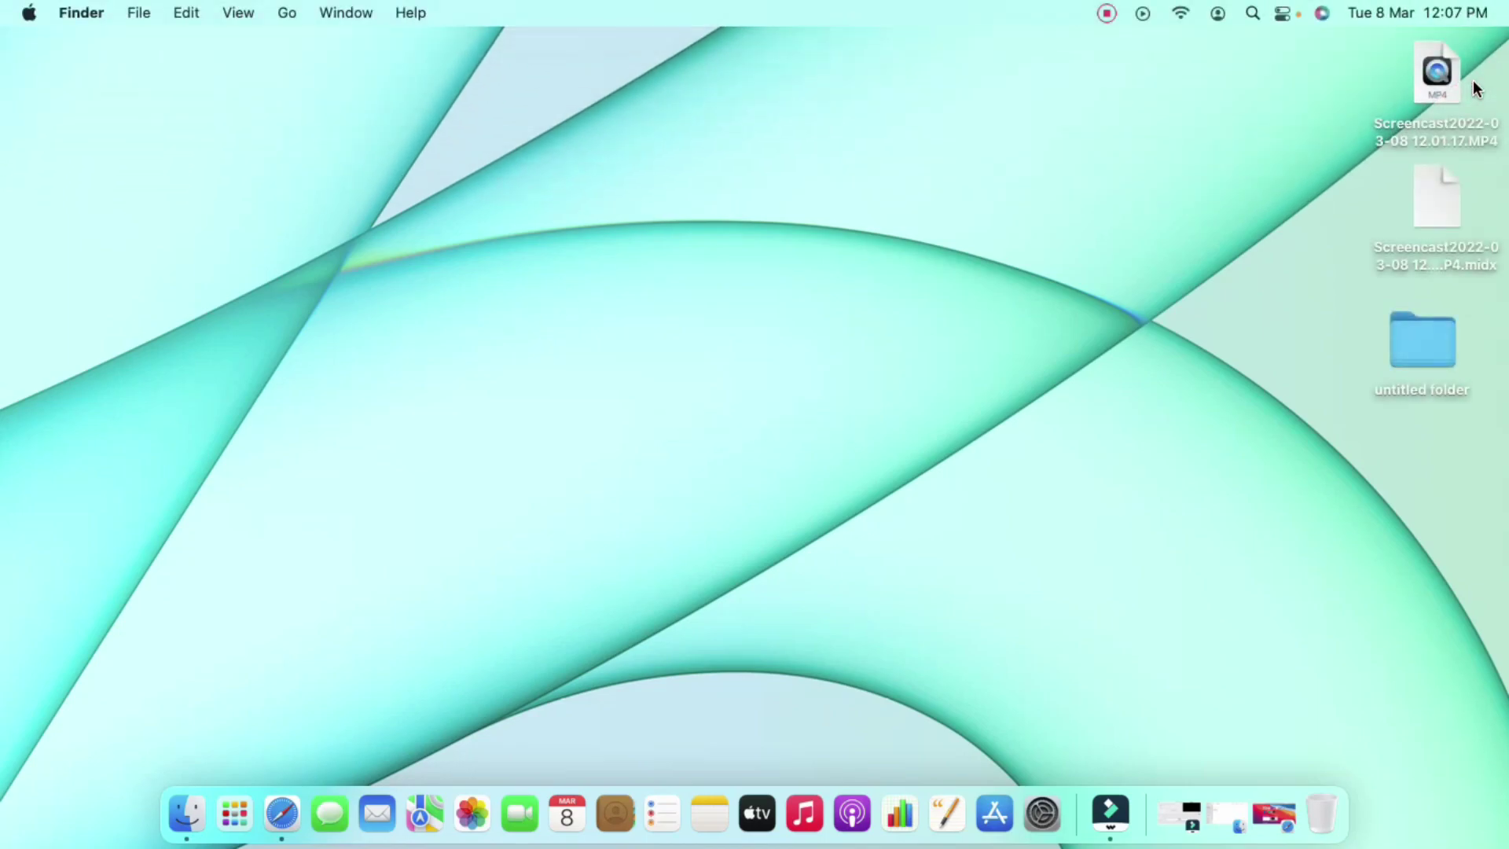
pyautogui.hotkey('ctrl', 'Up')
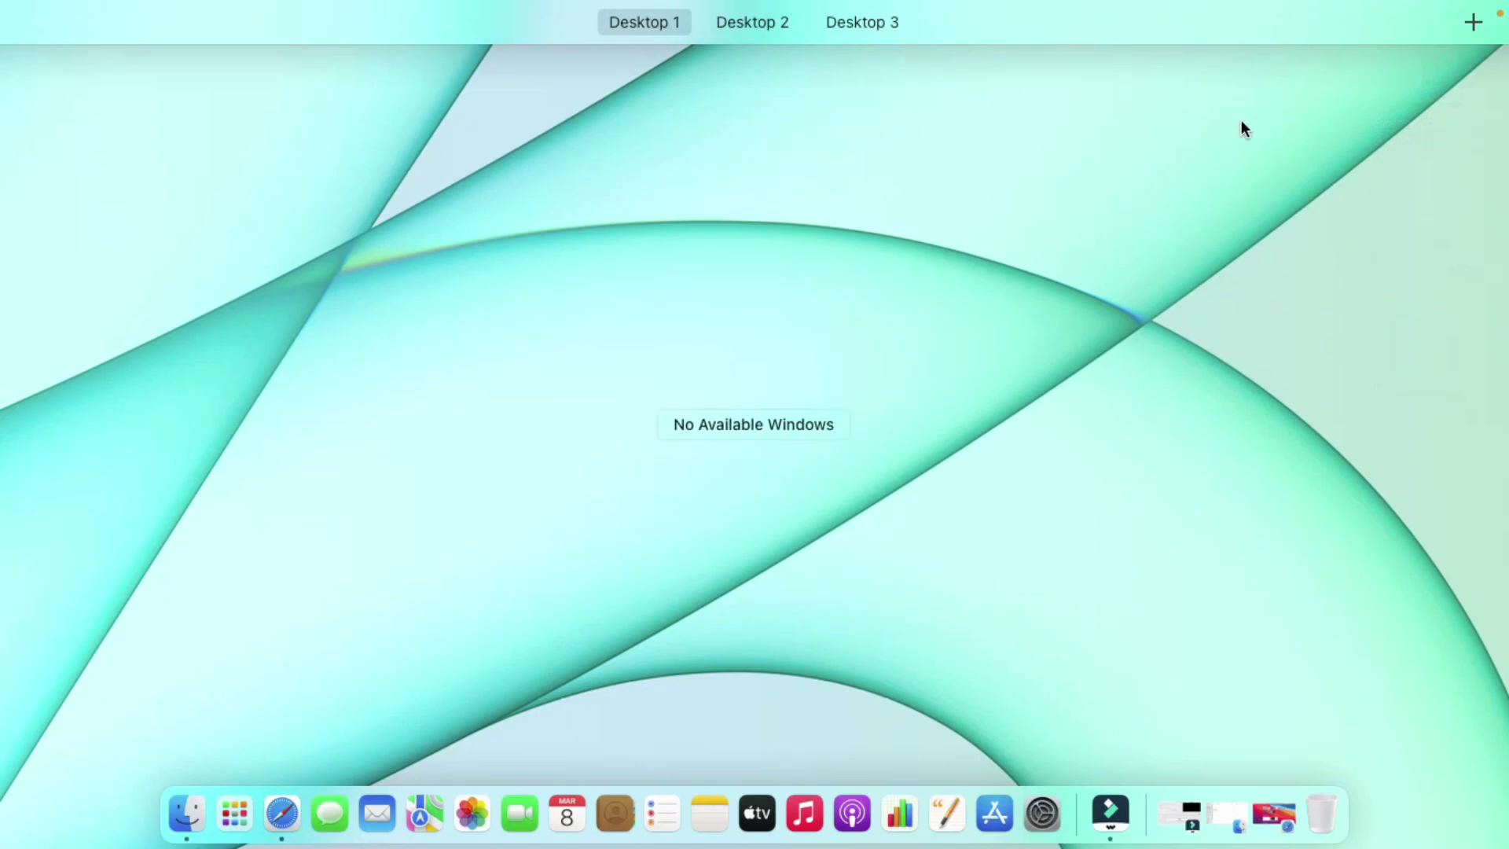
pyautogui.click(1471, 82)
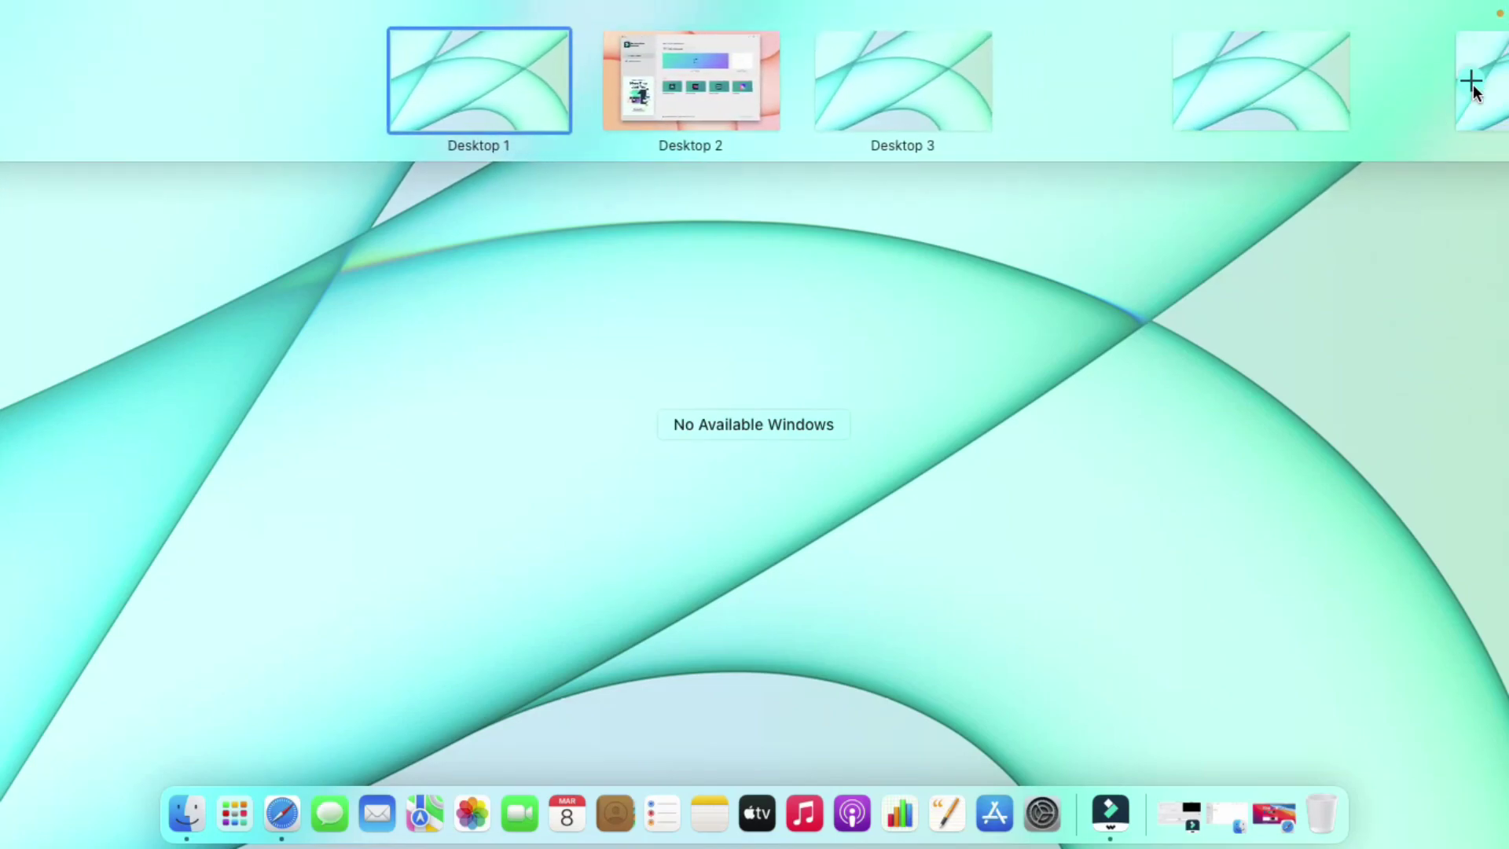
pyautogui.click(1471, 82)
pyautogui.click(346, 269)
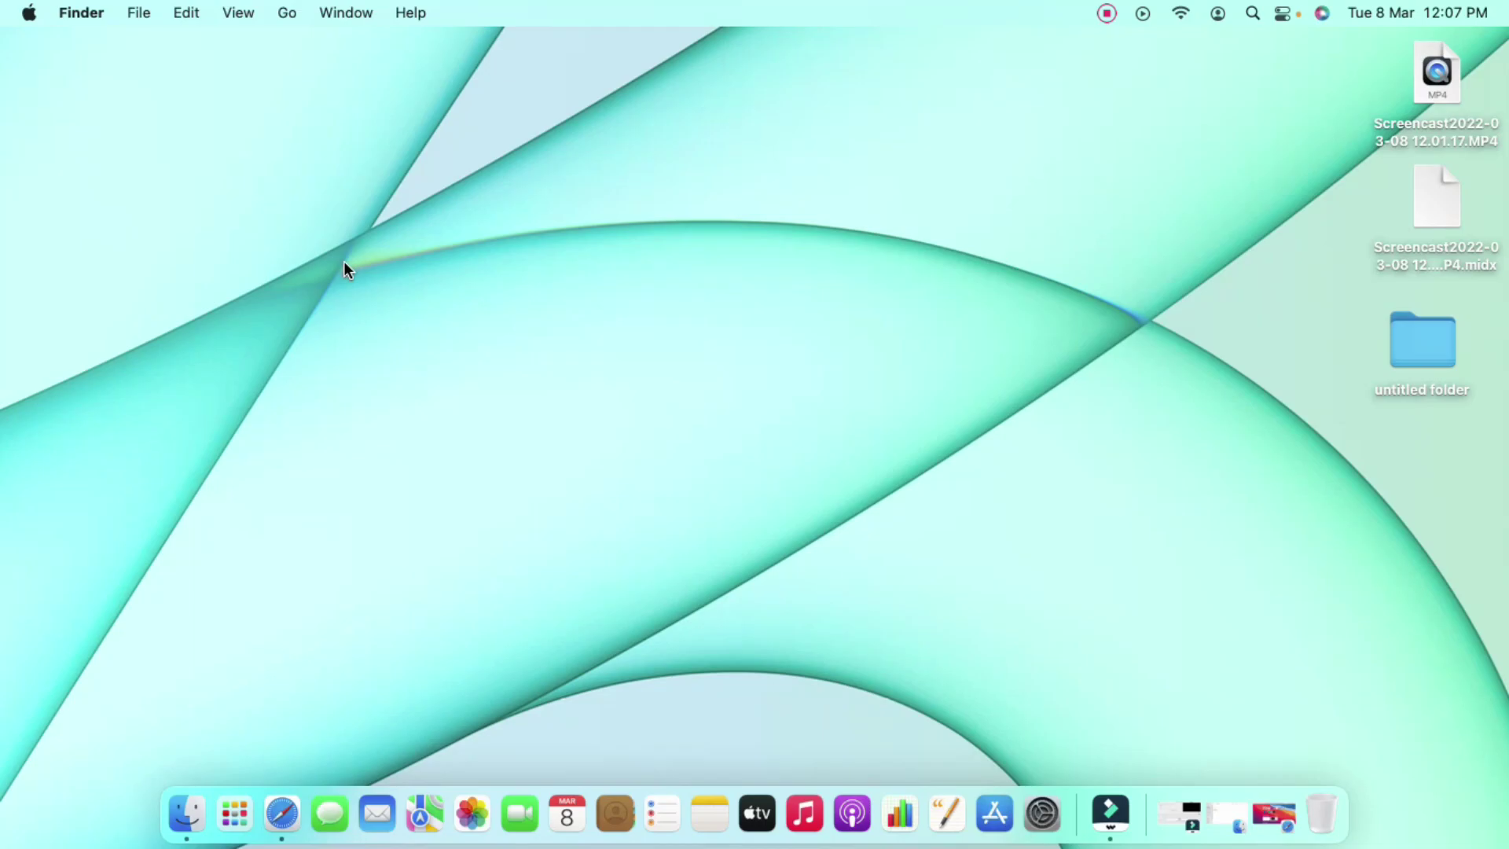
# - Move back and forth between neighbouring desktops to view them, and review all five in Mission Control before returning to Desktop 1
pyautogui.hotkey('ctrl', 'Right')
pyautogui.hotkey('ctrl', 'Right')
pyautogui.hotkey('ctrl', 'Right')
pyautogui.hotkey('ctrl', 'Left')
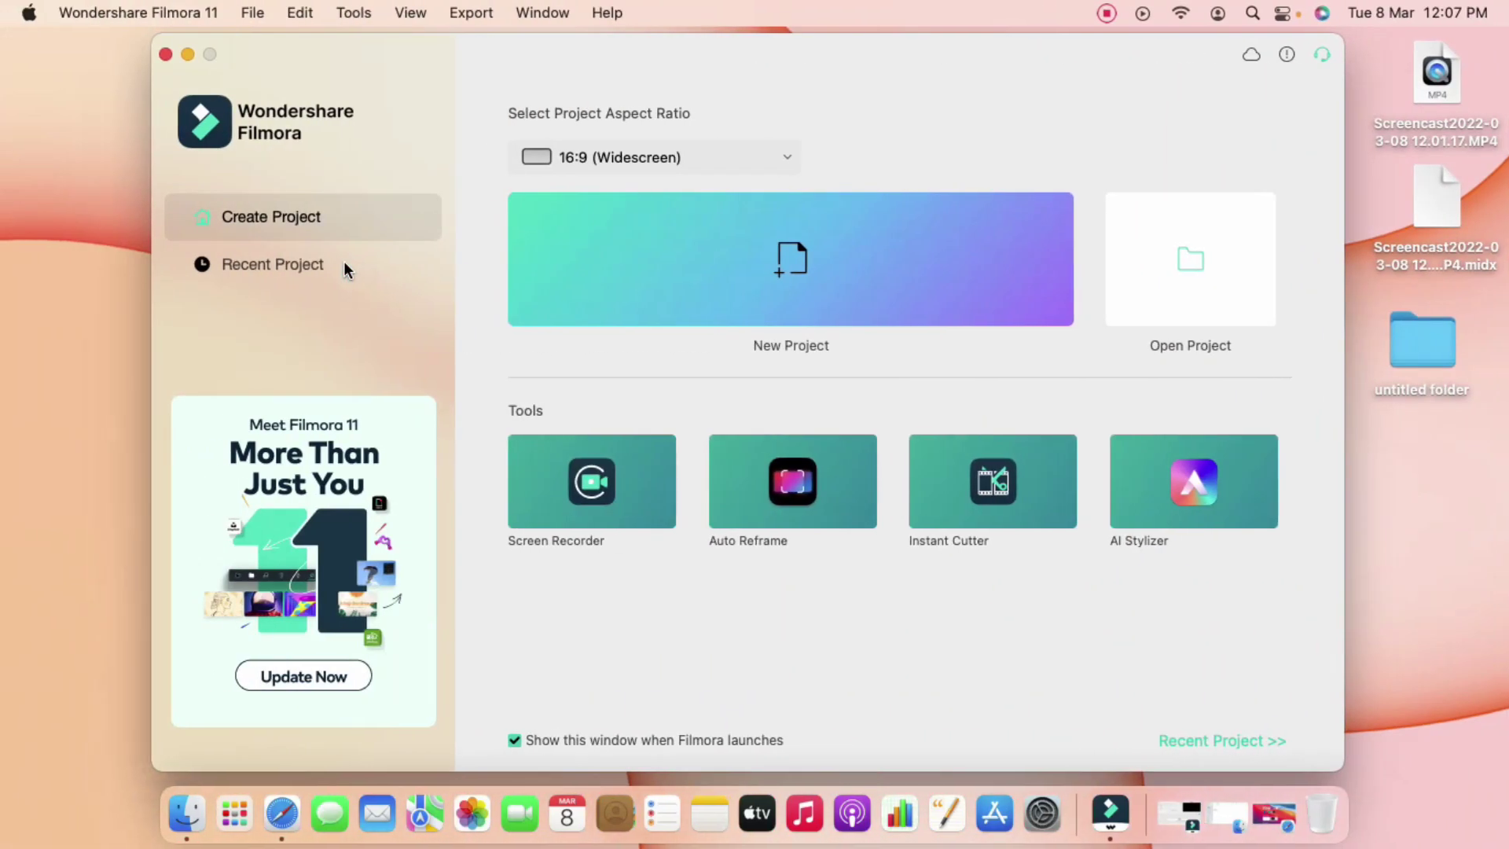
pyautogui.hotkey('ctrl', 'Right')
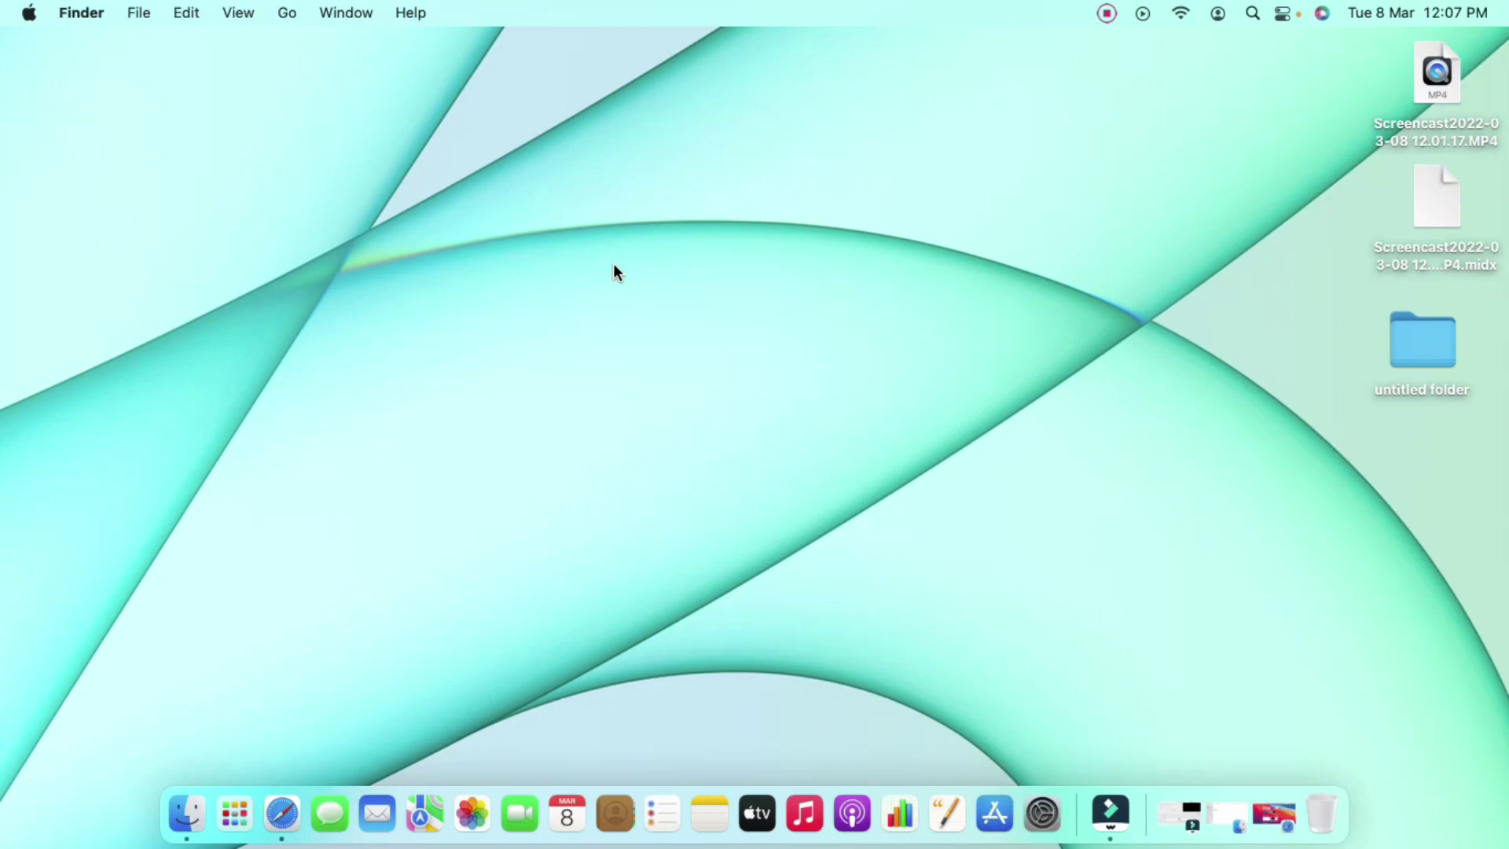
pyautogui.click(525, 261)
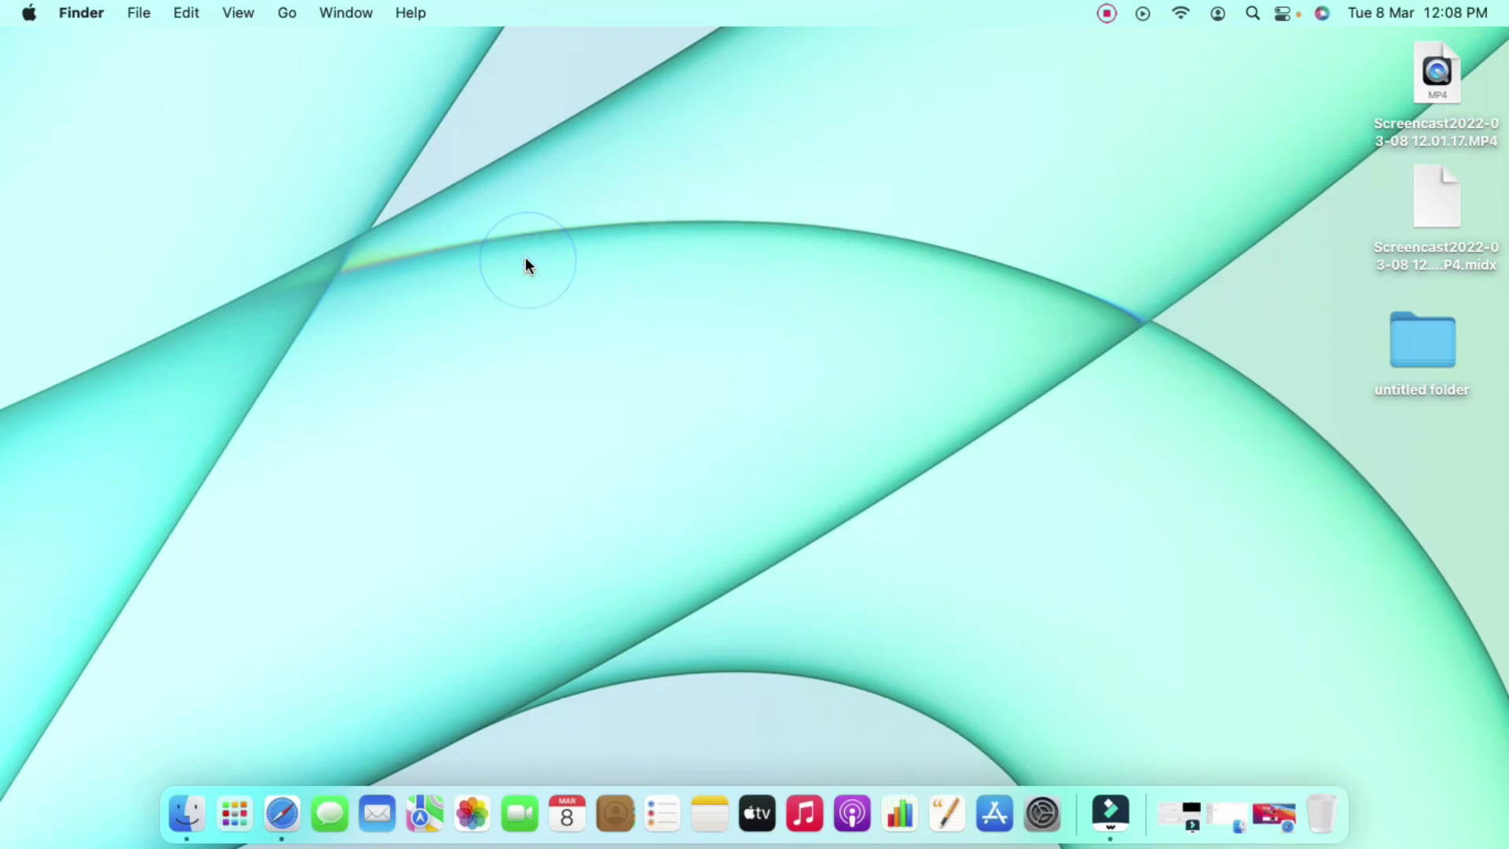
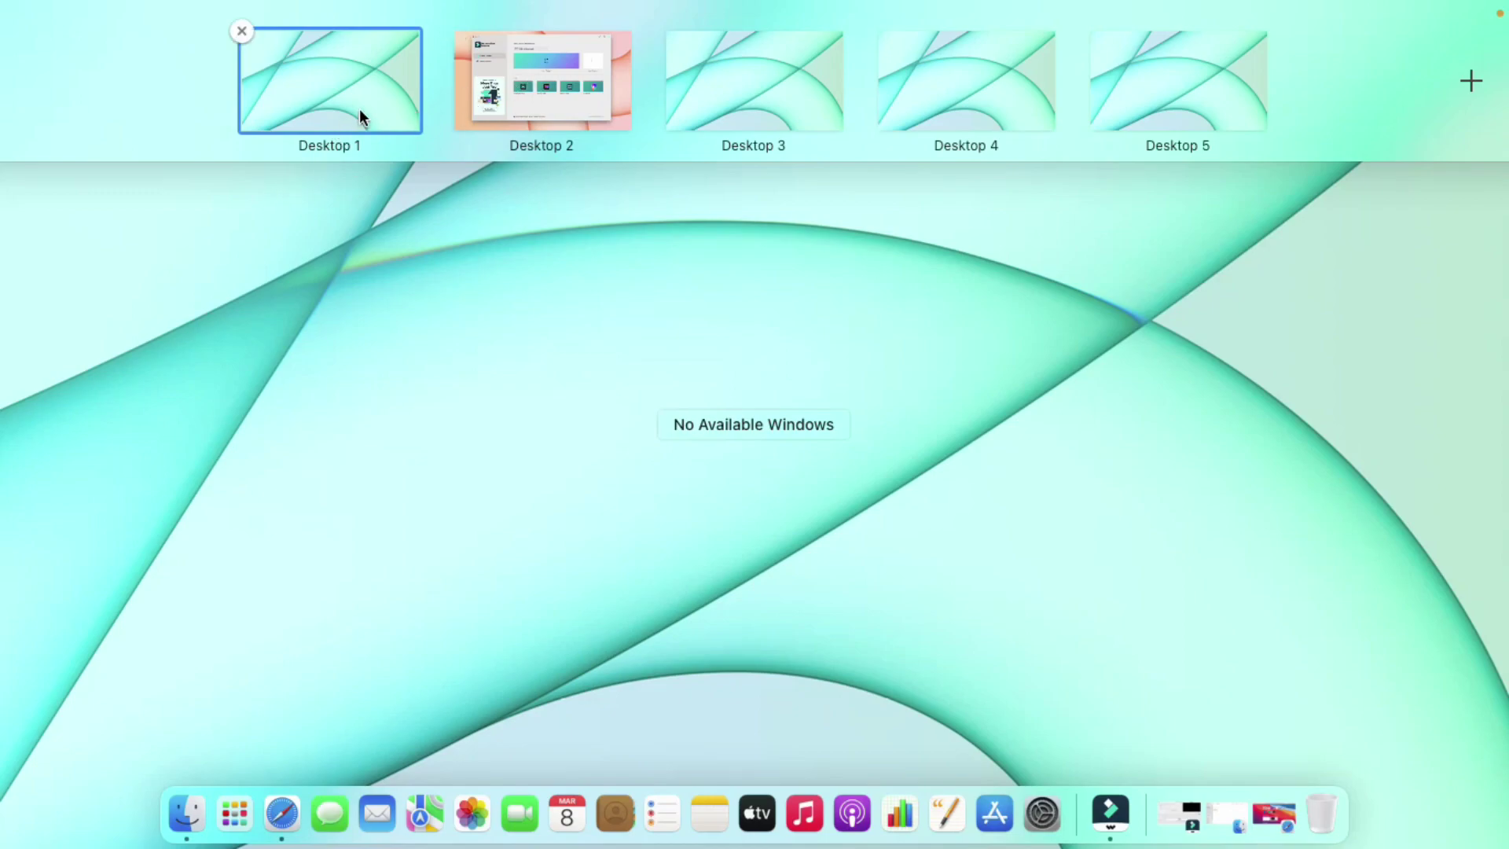
pyautogui.click(588, 379)
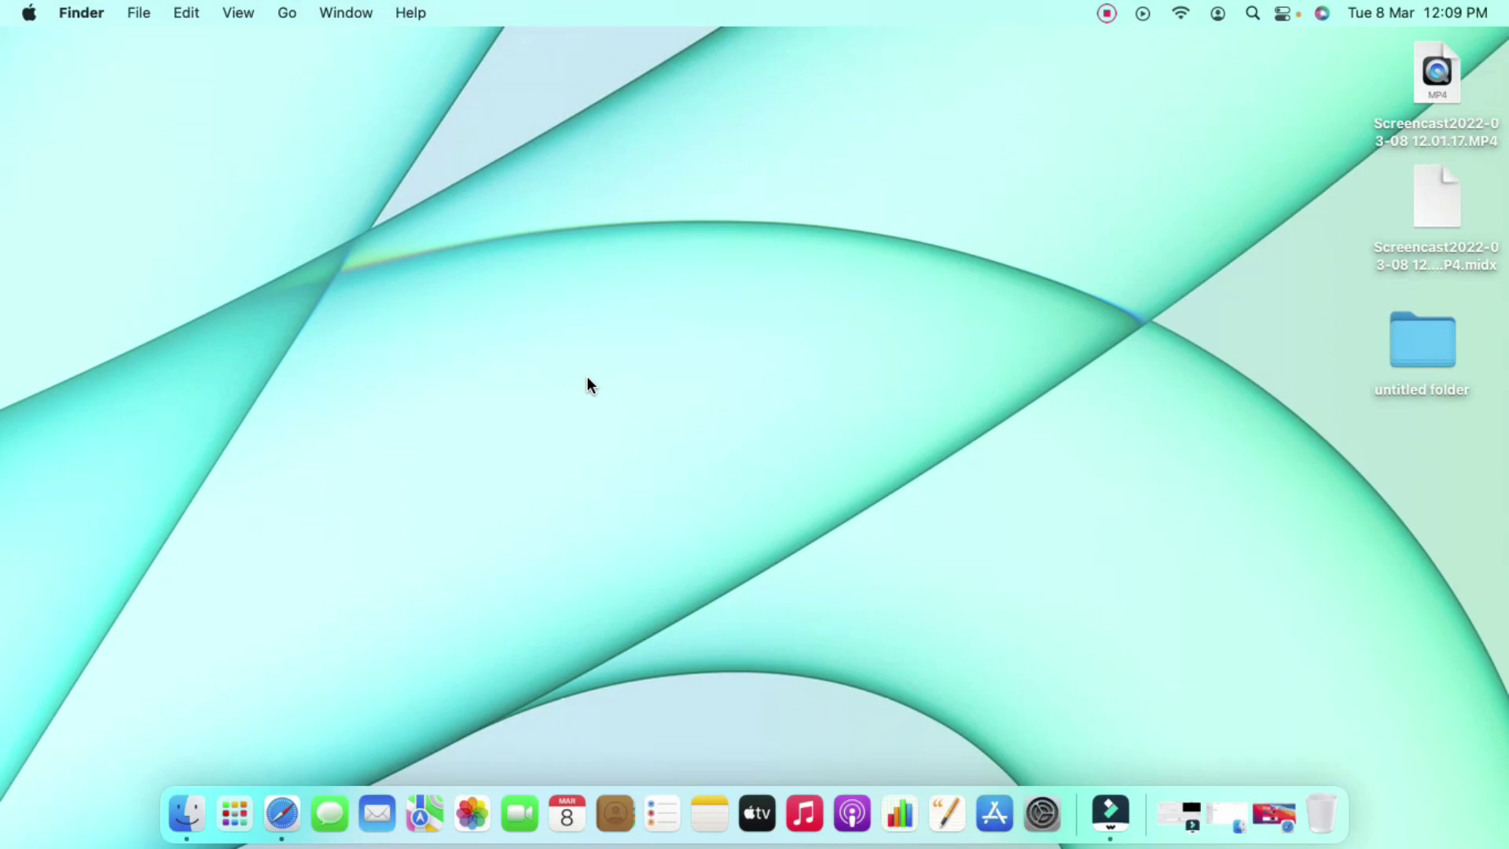